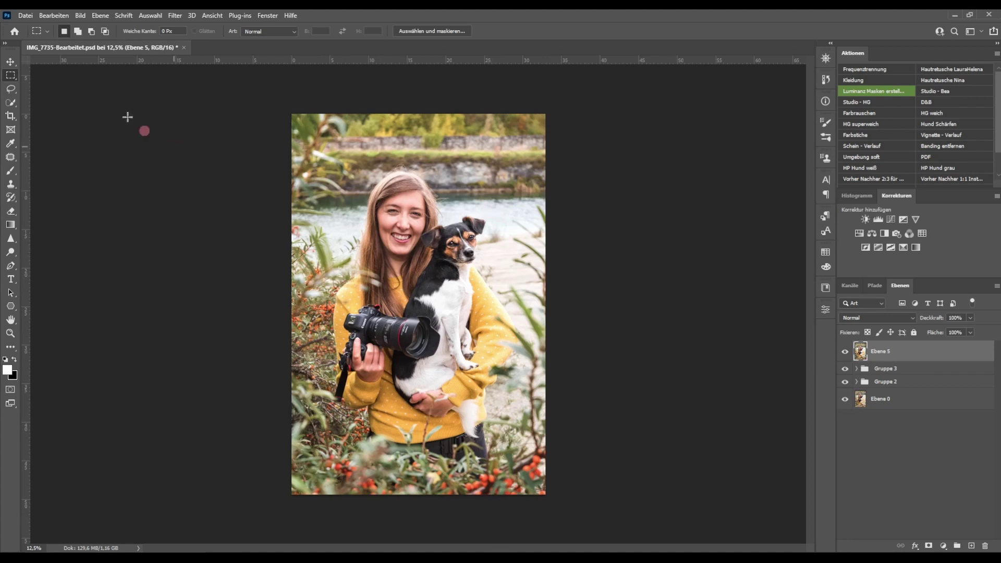
click(155, 15)
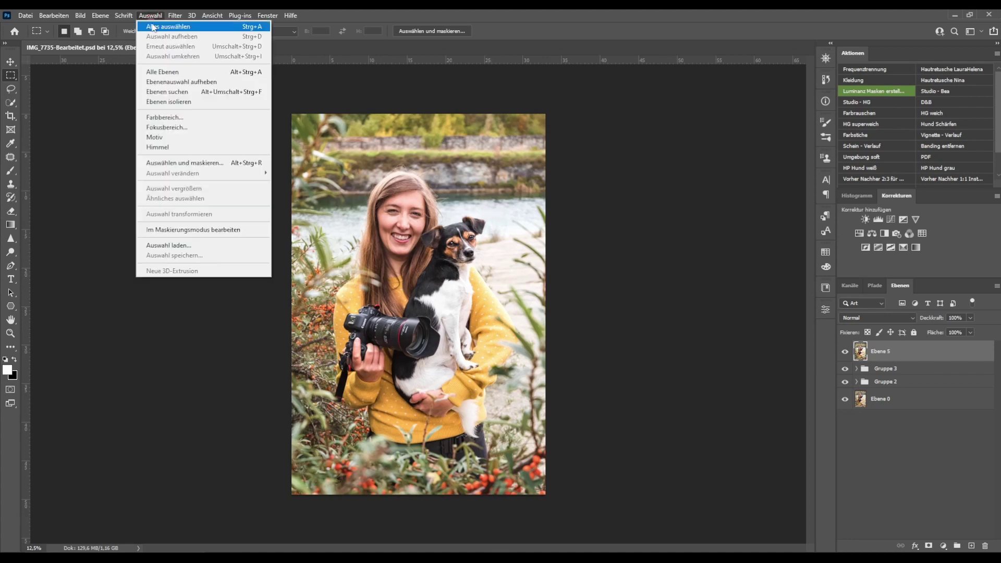
click(201, 121)
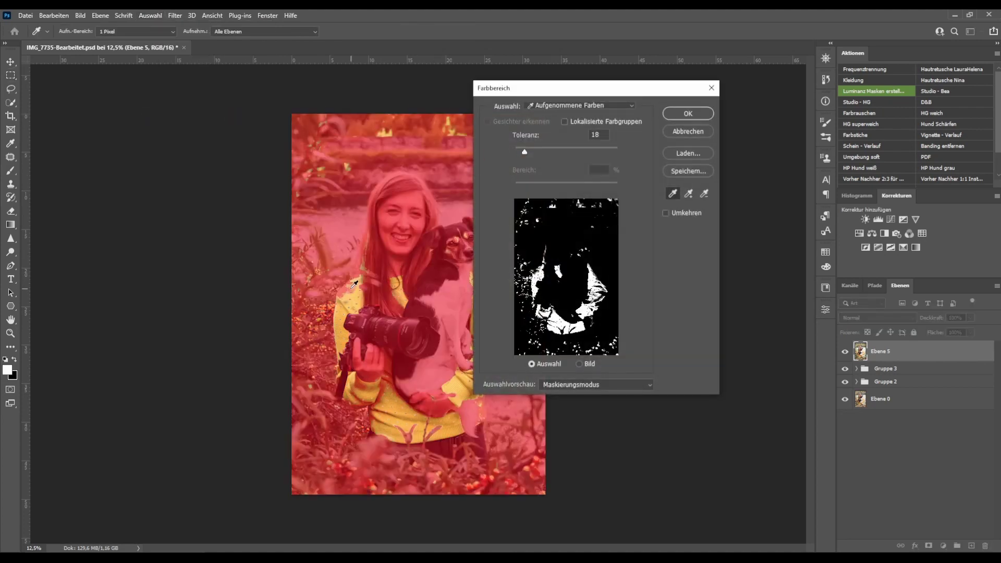
click(351, 285)
key(ctrl)
key(shift)
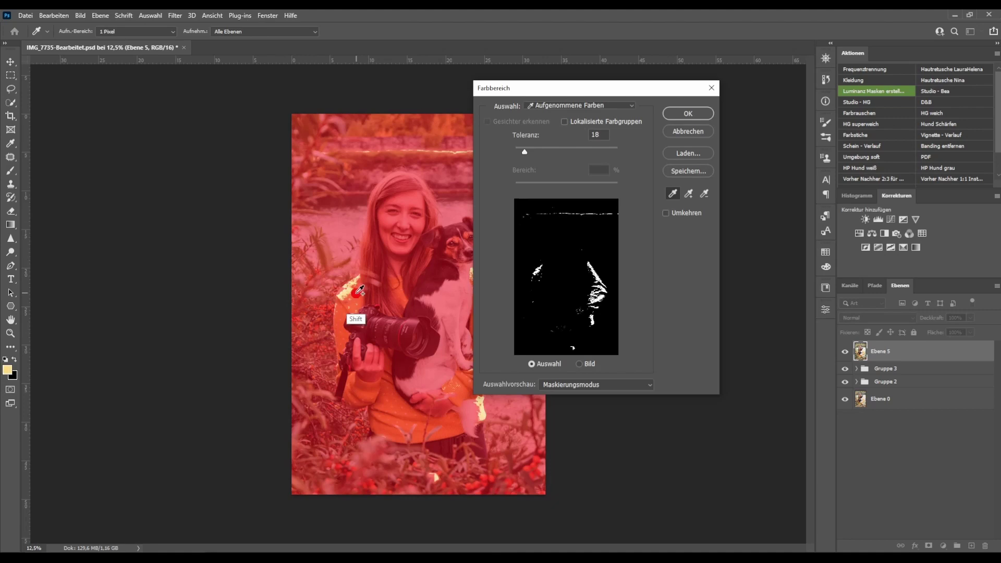
shift+click(359, 291)
shift+click(348, 286)
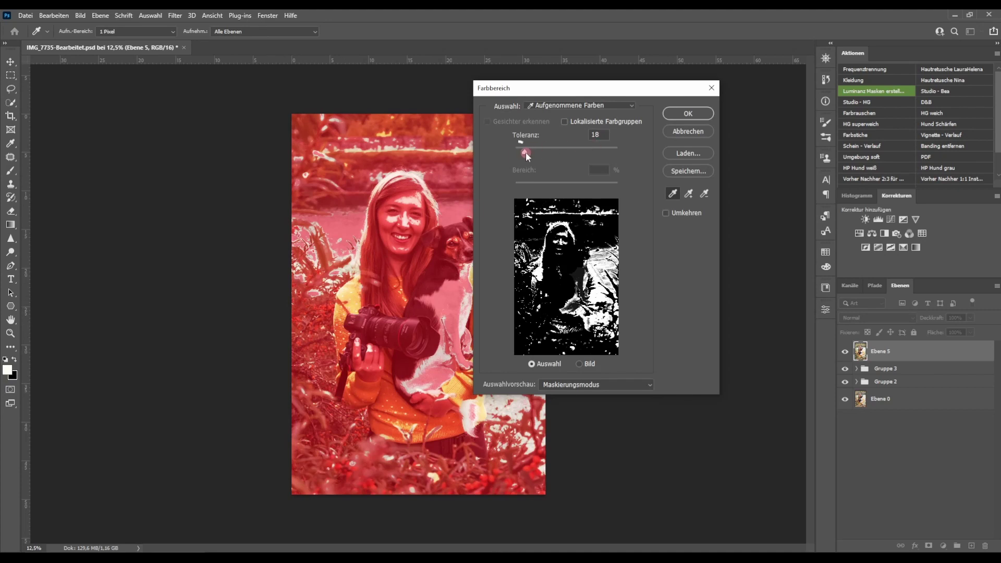
drag(525, 152, 517, 149)
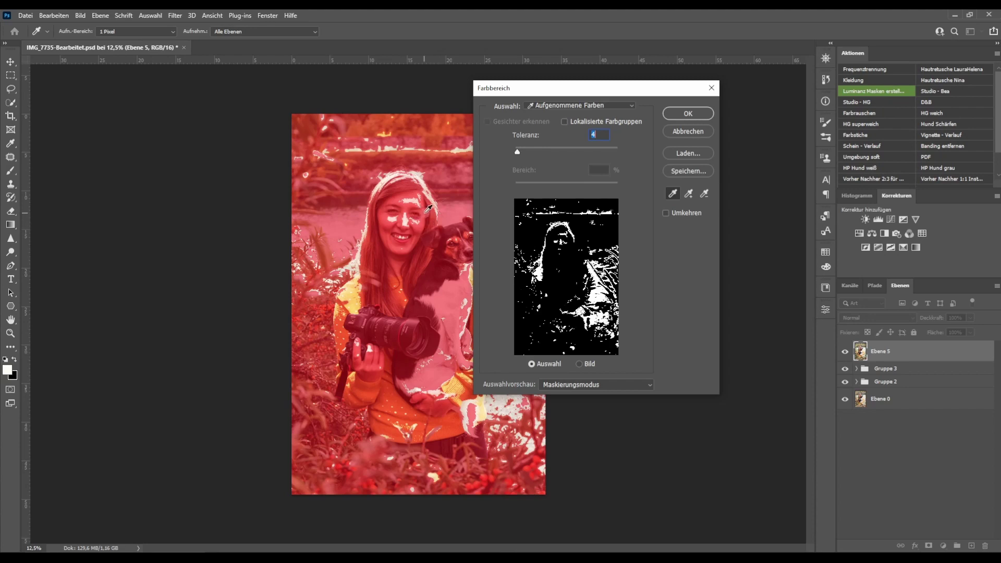
click(711, 90)
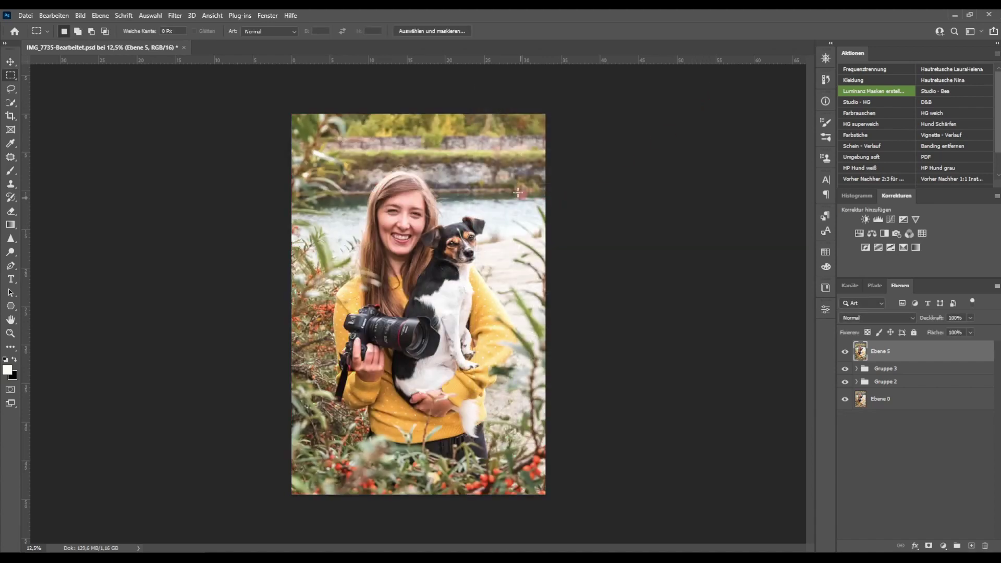
Step: Choose the Quick Selection tool in add-to-selection mode and zoom to 25%
click(11, 103)
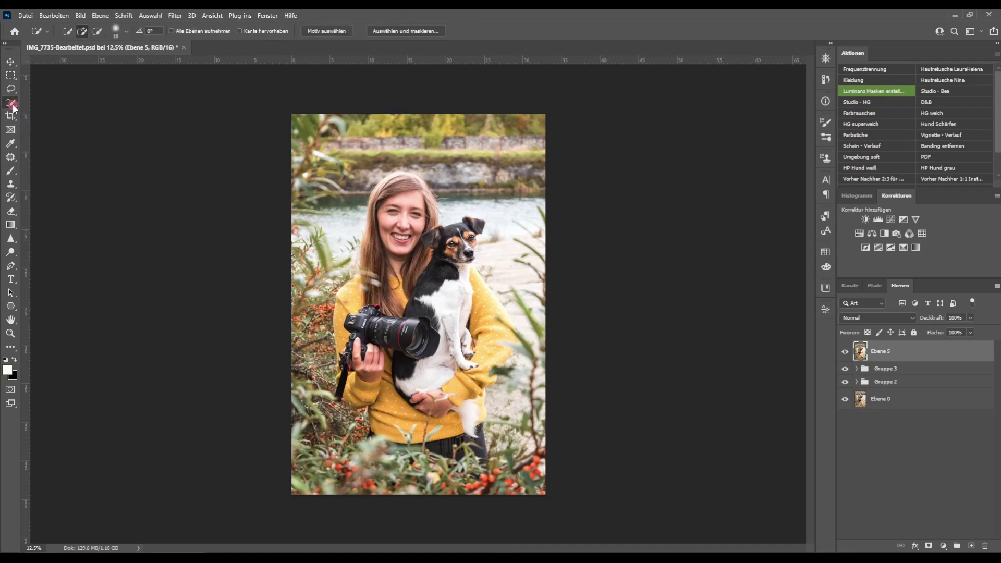
click(81, 32)
key(ctrl+plus)
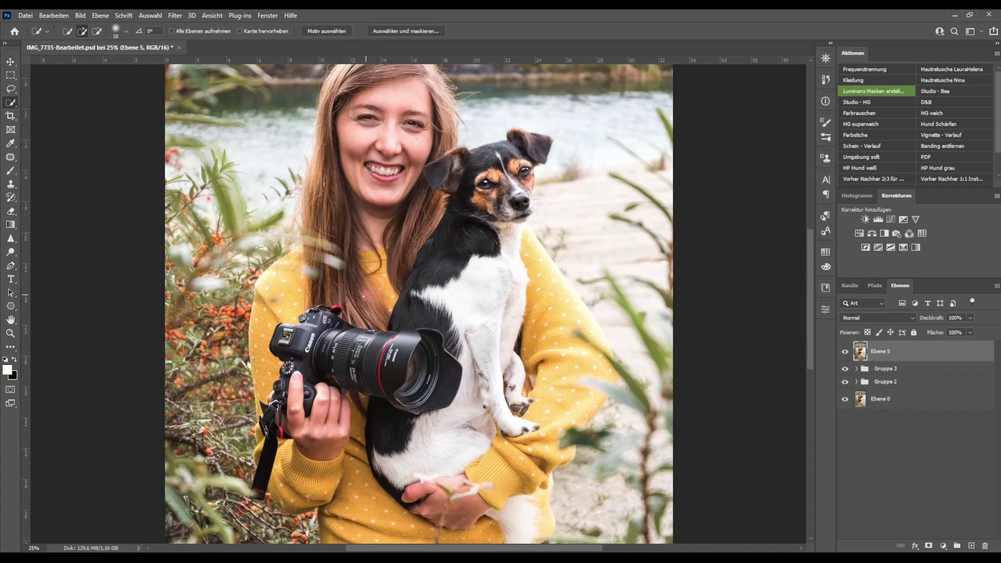
drag(364, 296, 372, 188)
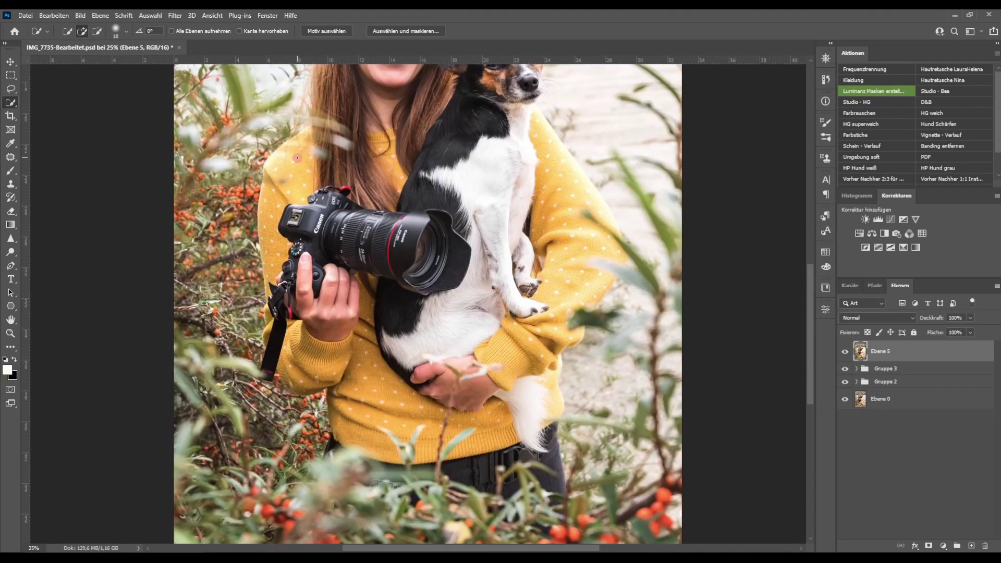
Step: Paint over the sweater's left side, sleeves, right side and collar, excluding the leaf
drag(303, 154, 278, 229)
mouse_move(361, 383)
mouse_down()
mouse_move(368, 405)
mouse_move(410, 410)
mouse_up()
drag(524, 367, 507, 353)
drag(564, 288, 535, 115)
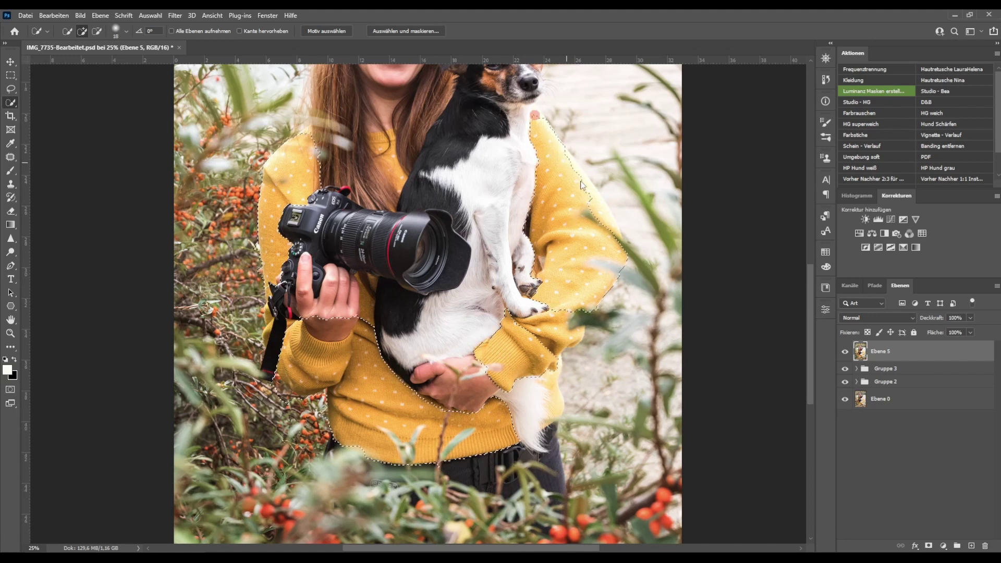
click(564, 310)
alt+click(589, 300)
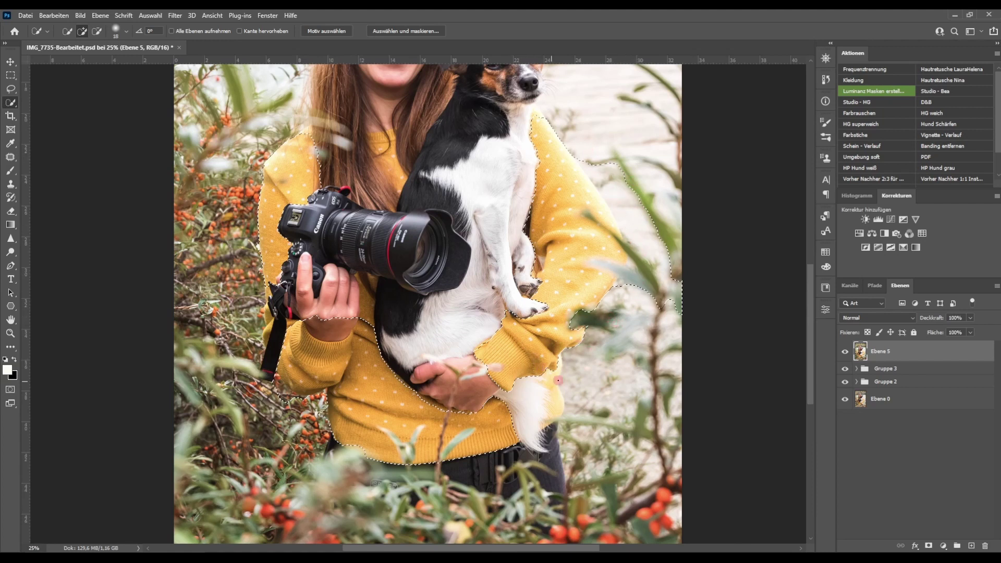
drag(549, 371, 468, 358)
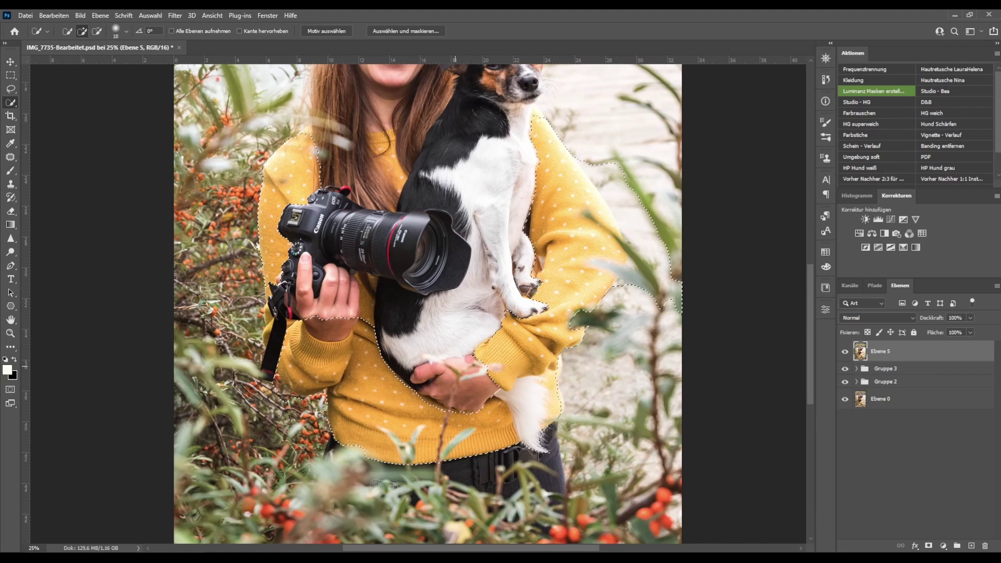
drag(368, 289, 370, 326)
drag(391, 138, 402, 179)
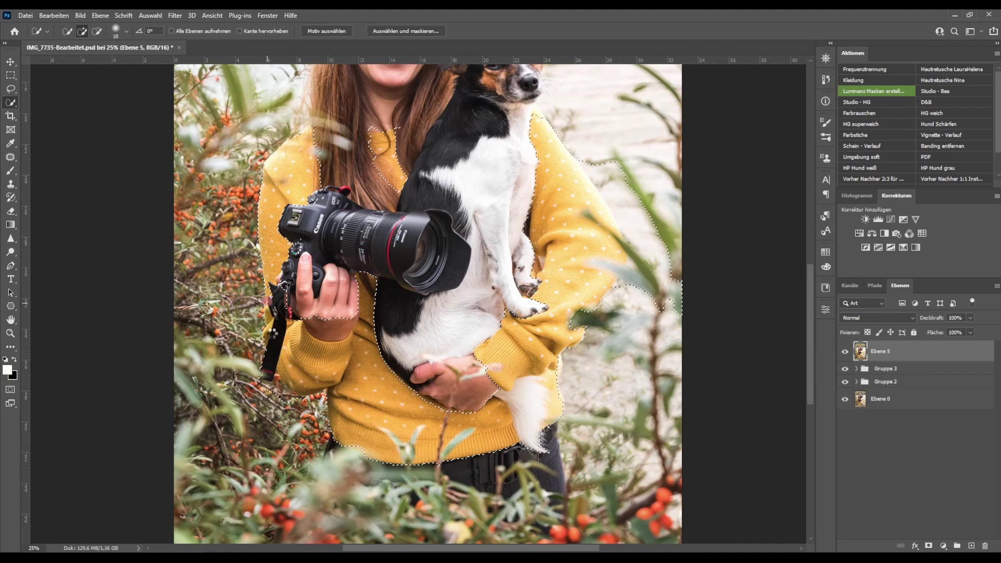
Step: At 50% zoom, subtract the camera-holding hand and the camera strap from the selection
key(ctrl+plus)
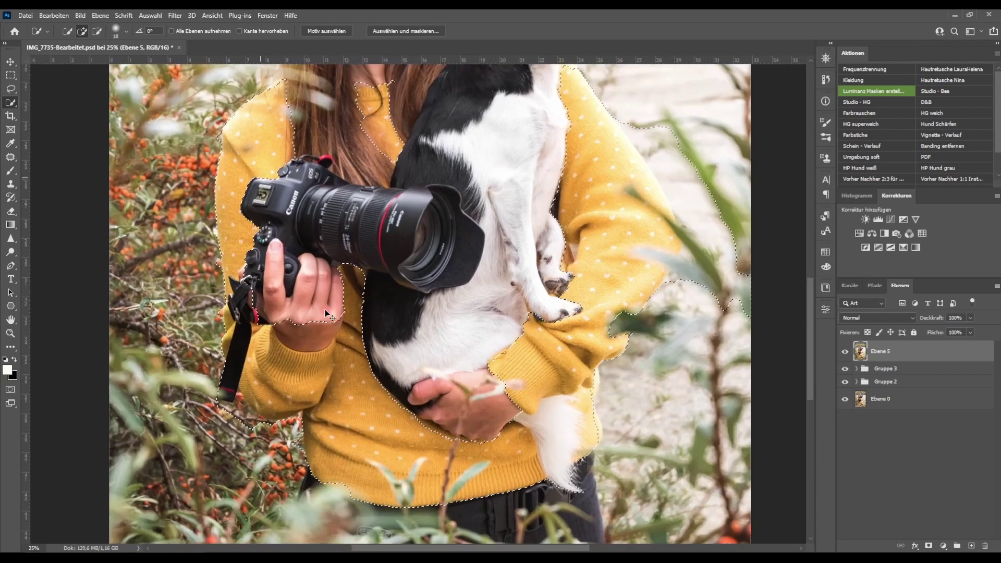
key(ctrl+plus)
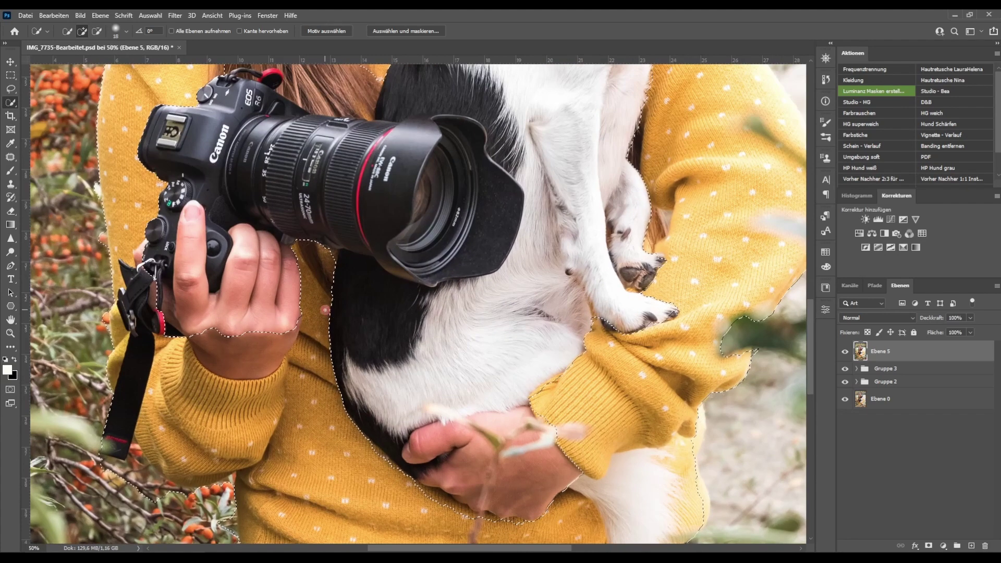
drag(320, 327, 400, 211)
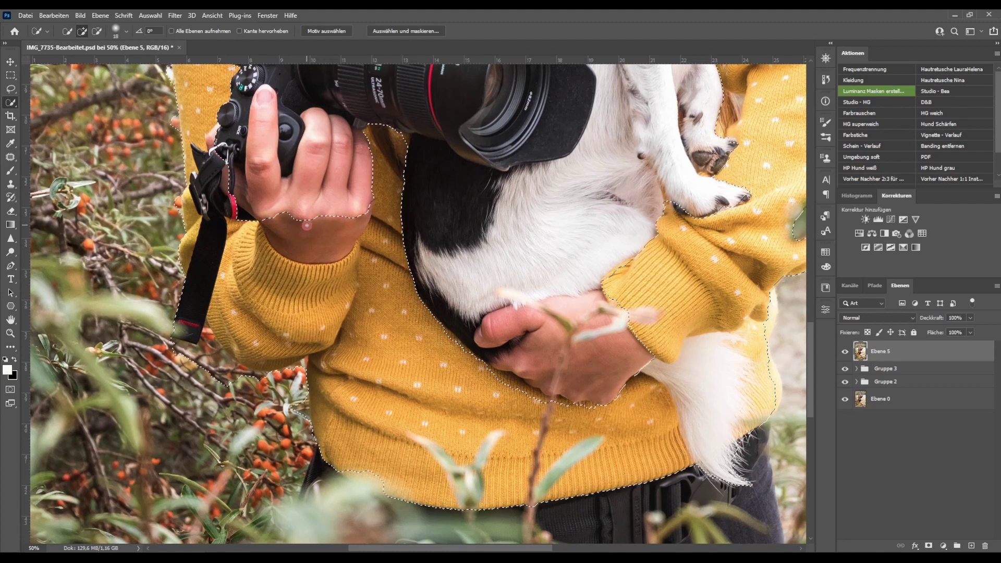
key(alt)
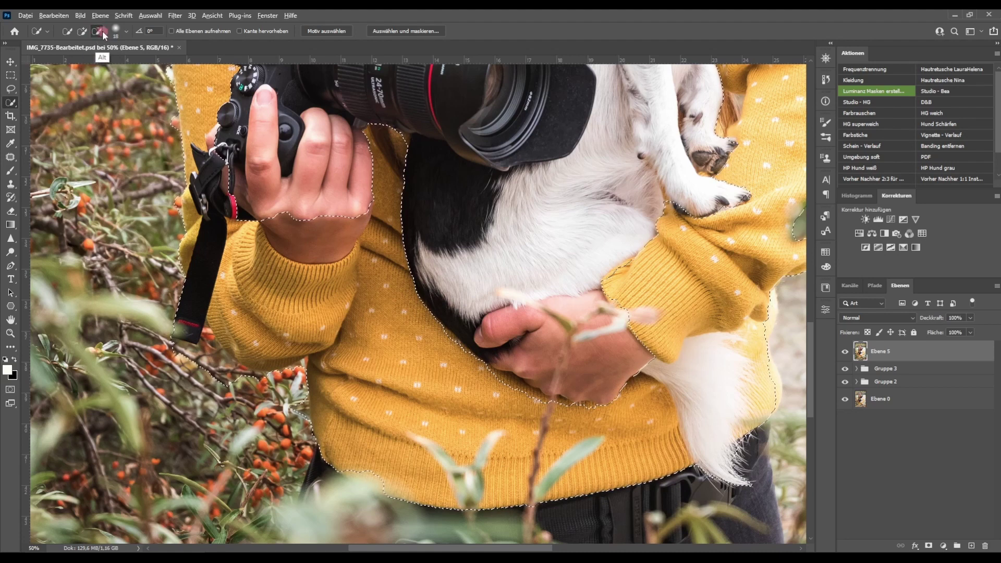
drag(295, 210, 369, 212)
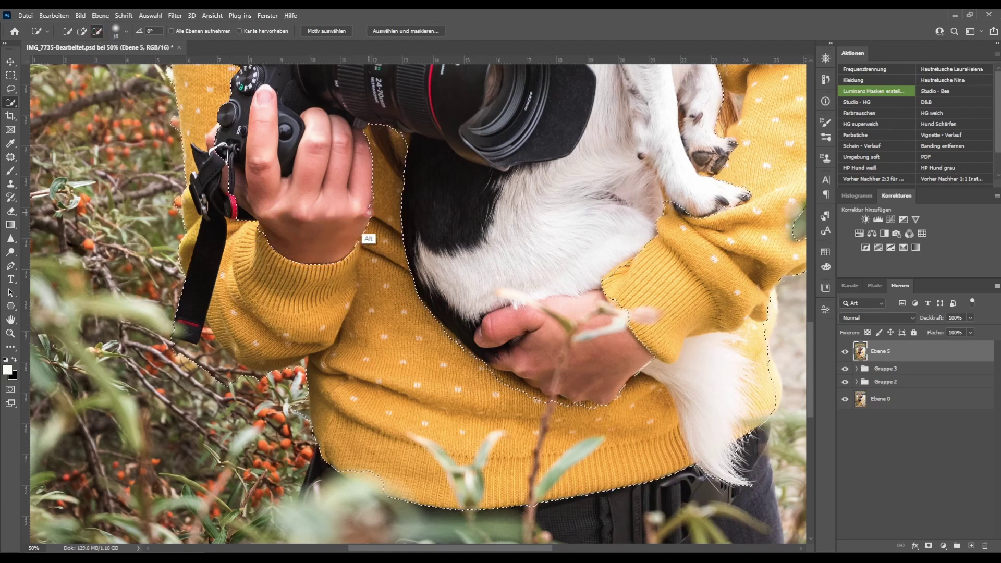
mouse_move(226, 154)
mouse_down()
mouse_move(195, 322)
mouse_move(309, 366)
mouse_up()
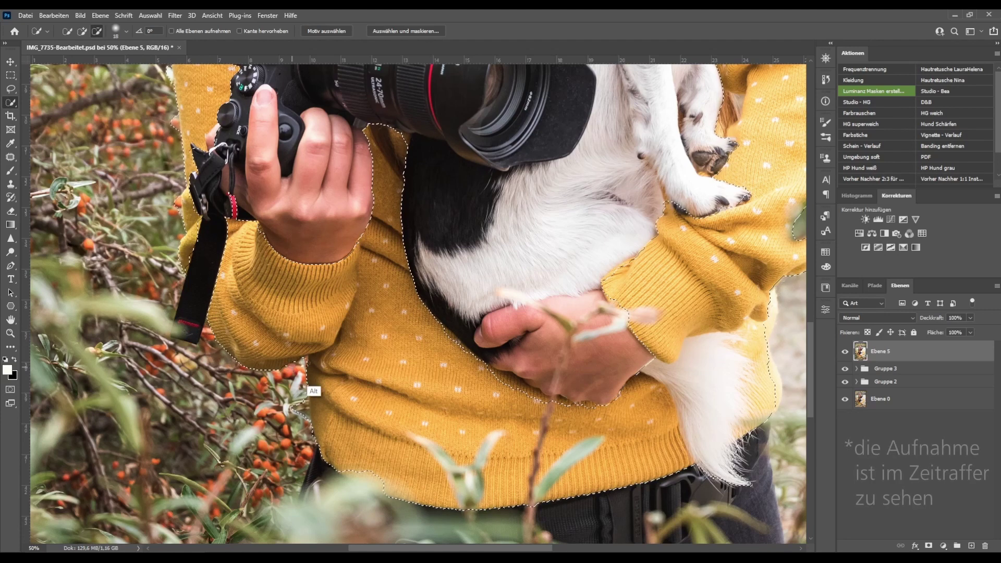
Step: Trim the bush, dog fur and background beside the sleeve off the sweater selection
scroll(305, 389, up, 1)
mouse_move(305, 389)
mouse_down()
mouse_move(299, 258)
mouse_move(330, 308)
mouse_move(335, 357)
mouse_up()
mouse_move(385, 375)
mouse_down()
mouse_move(141, 300)
mouse_move(44, 399)
mouse_up()
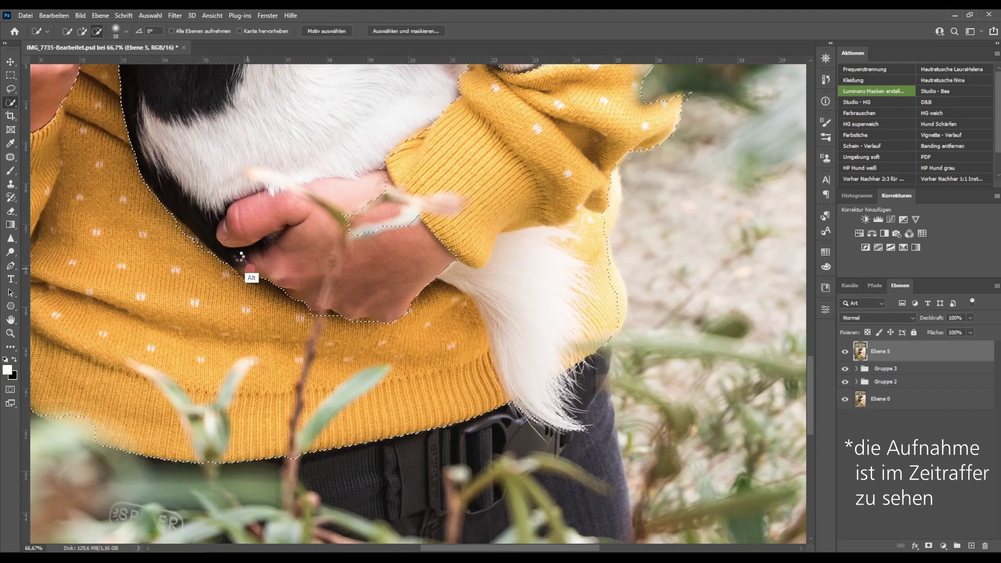
mouse_move(381, 211)
mouse_down()
mouse_move(420, 195)
mouse_move(453, 206)
mouse_up()
drag(603, 242, 650, 199)
mouse_move(601, 380)
mouse_down()
mouse_move(586, 291)
mouse_move(598, 308)
mouse_up()
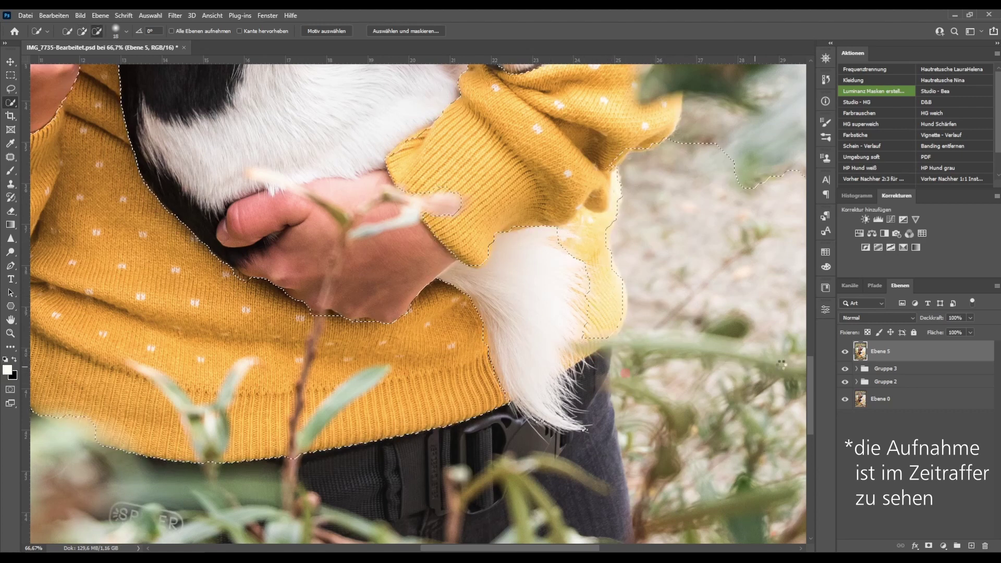
scroll(521, 243, right, 5)
scroll(459, 181, up, 5)
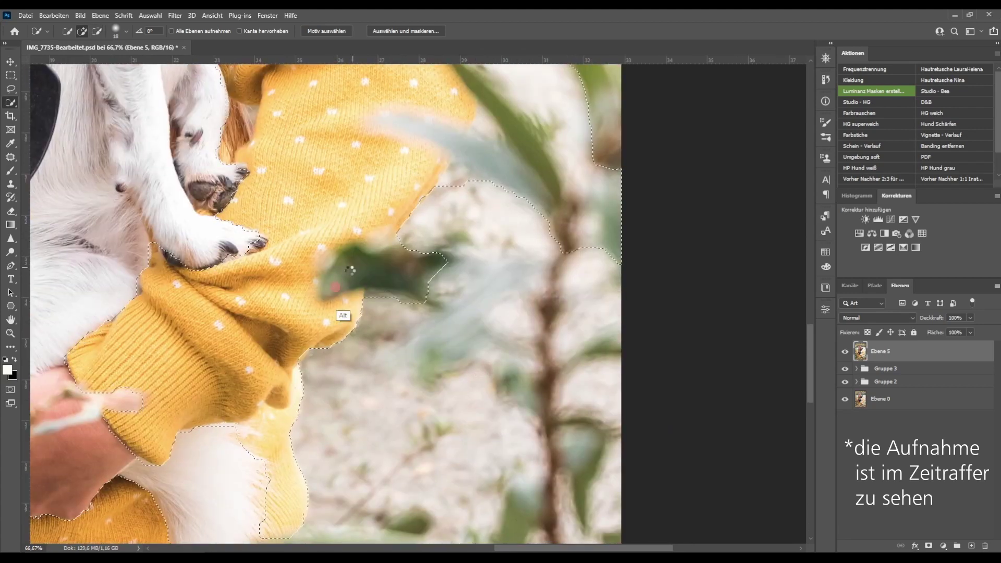
scroll(368, 295, up, 3)
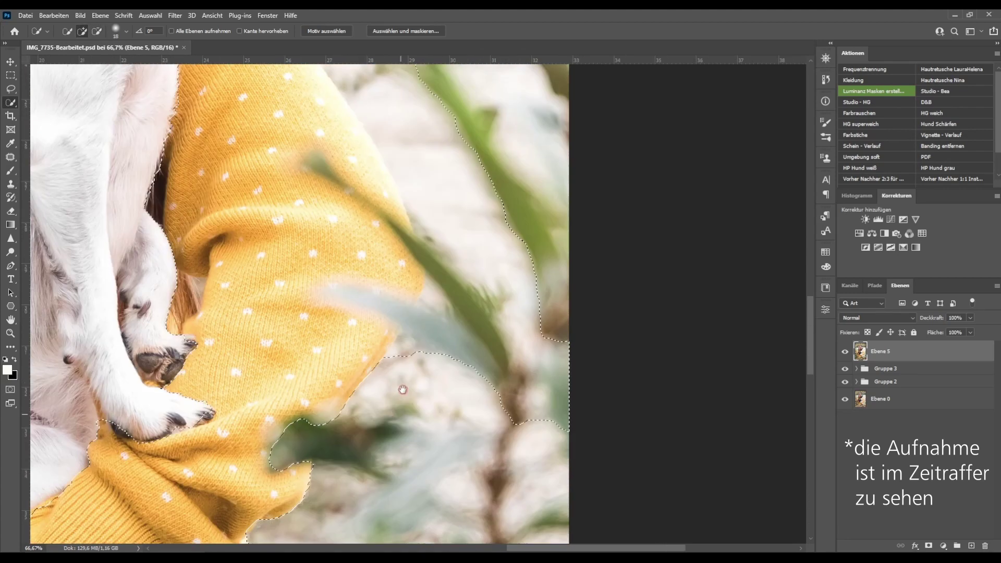
scroll(474, 211, up, 3)
scroll(474, 211, left, 1)
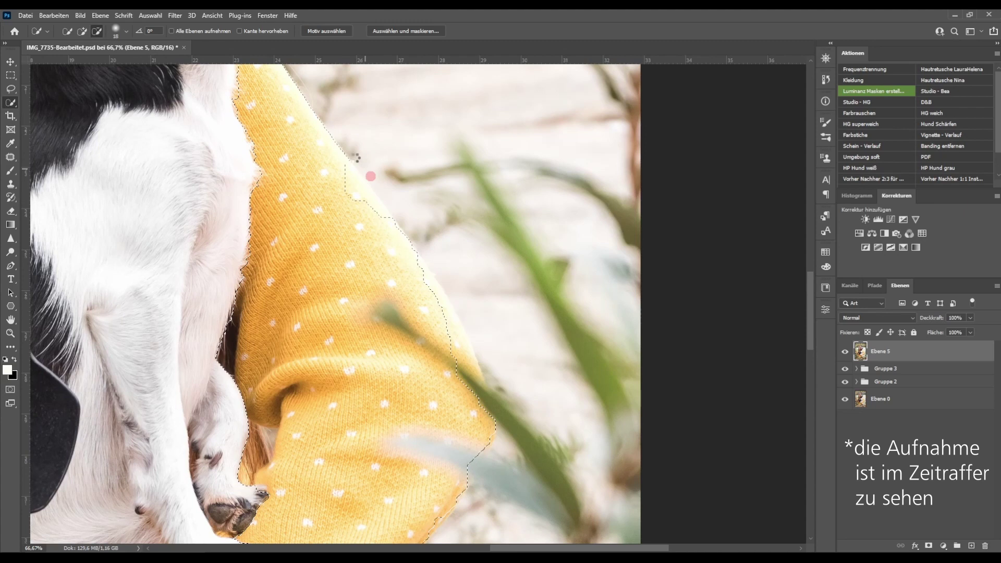
mouse_move(433, 287)
mouse_down()
mouse_move(474, 370)
mouse_move(418, 351)
mouse_move(394, 301)
mouse_up()
Step: Subtract the strap edge from the selection, then zoom out to check the whole sweater
scroll(402, 318, down, 2)
scroll(402, 318, left, 3)
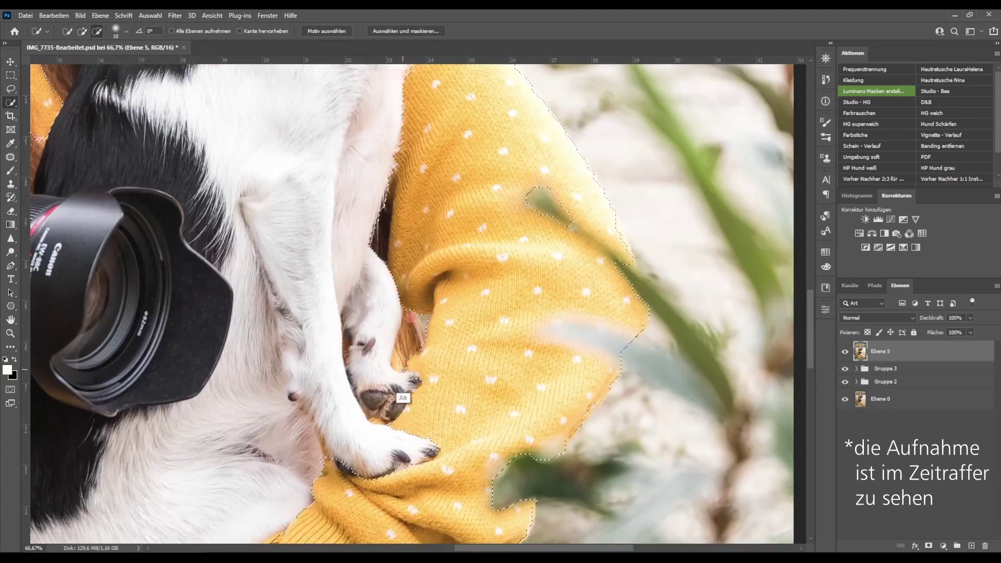
drag(306, 247, 462, 537)
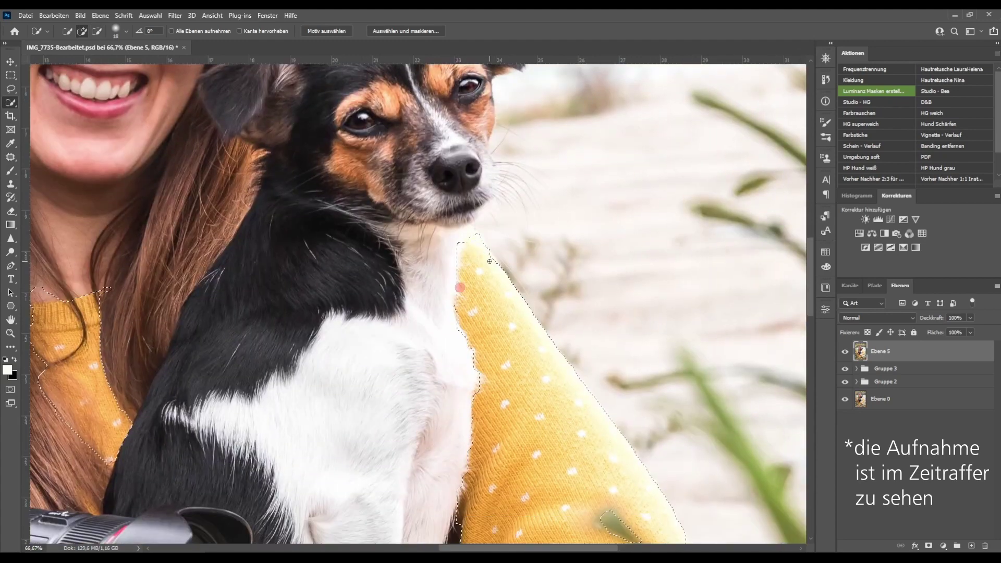
drag(198, 299, 423, 298)
scroll(422, 299, down, 5)
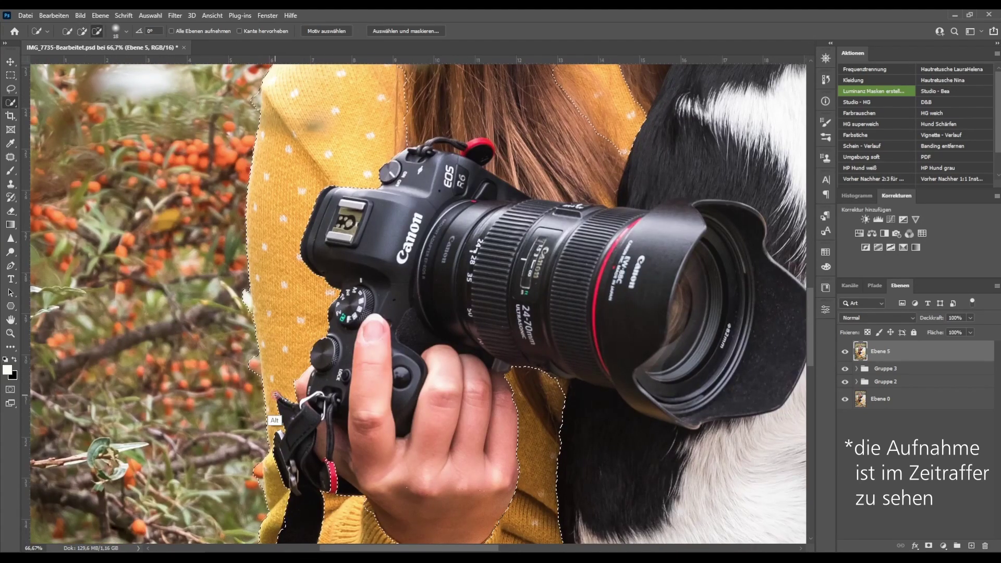
scroll(249, 369, up, 3)
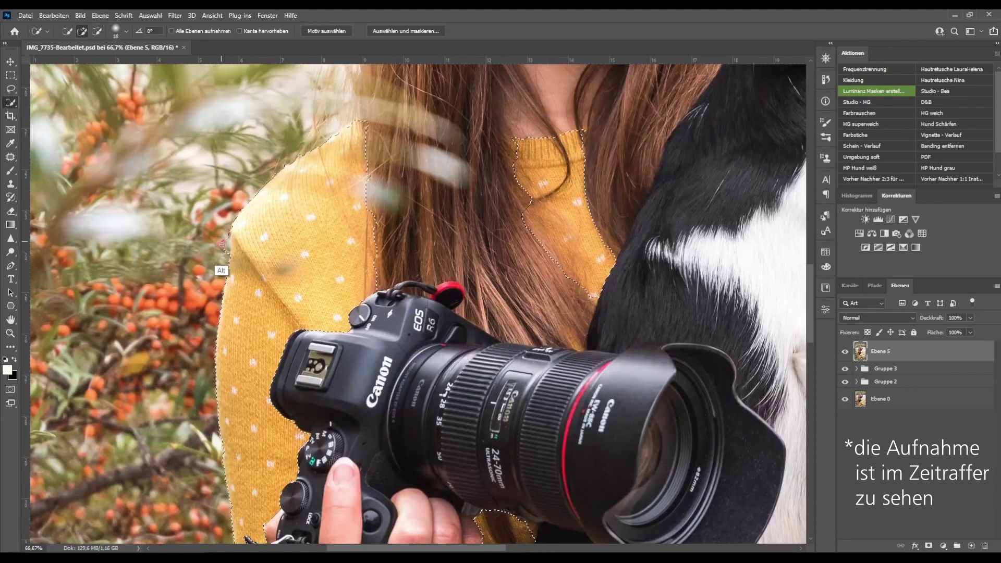
scroll(245, 235, down, 7)
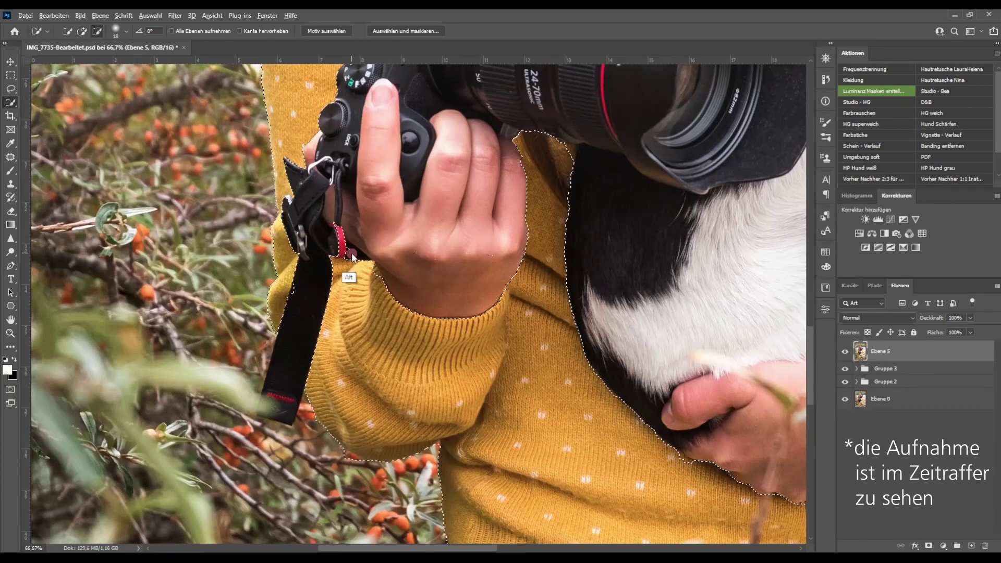
key(alt)
alt+click(289, 302)
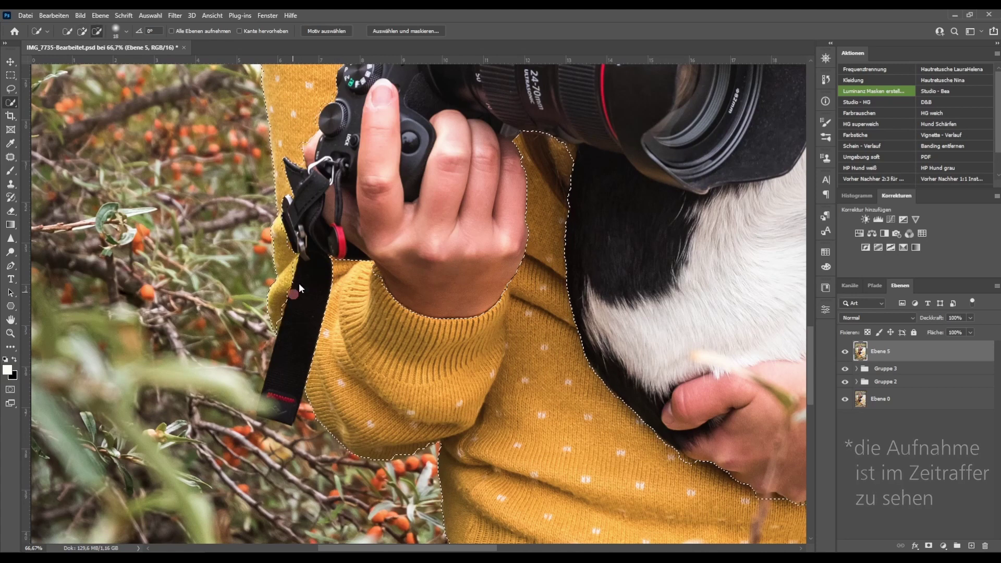
mouse_move(376, 299)
mouse_down()
mouse_move(283, 278)
mouse_move(349, 388)
mouse_move(287, 202)
mouse_up()
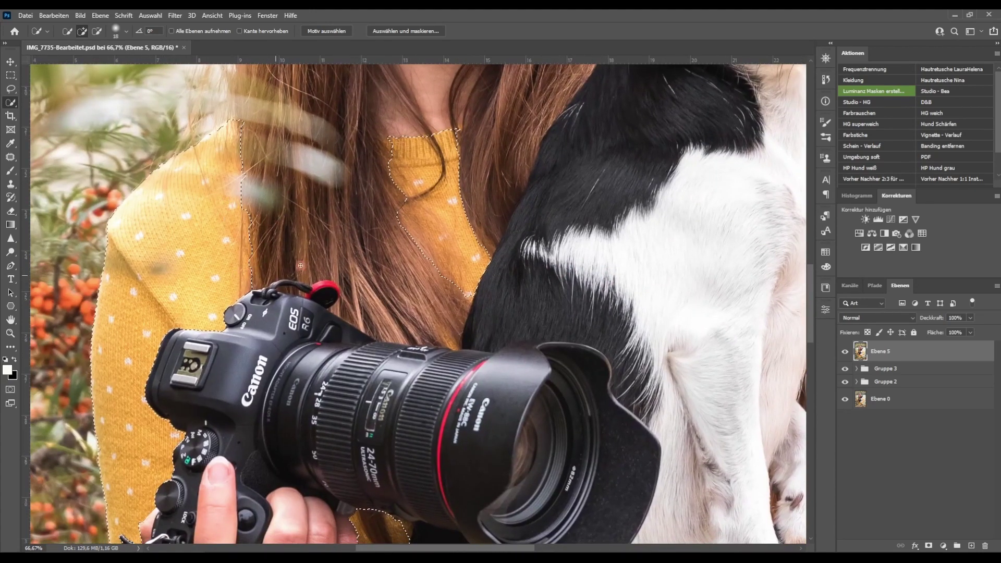
key(ctrl+minus)
key(ctrl+minus)
key(ctrl+minus)
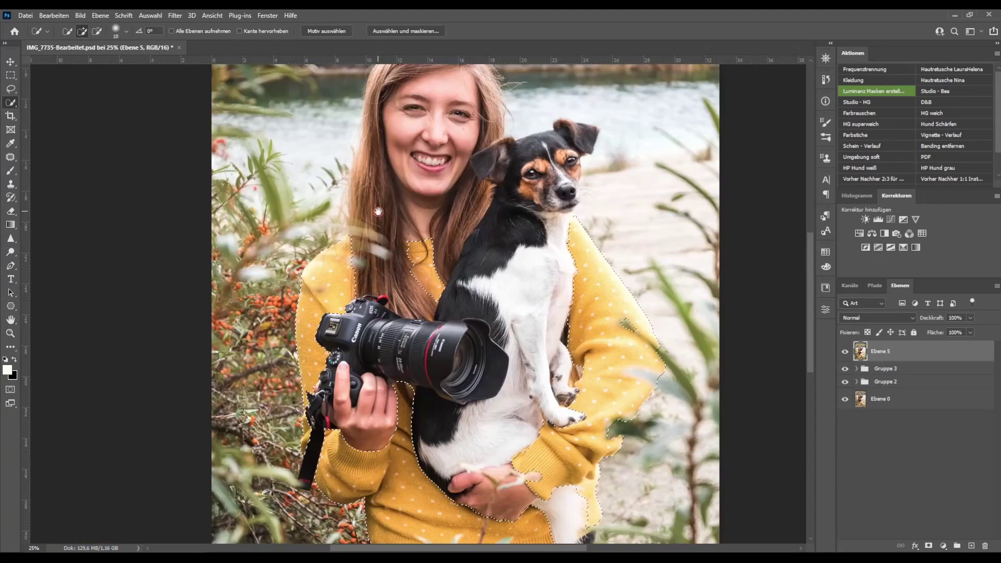
drag(379, 215, 320, 172)
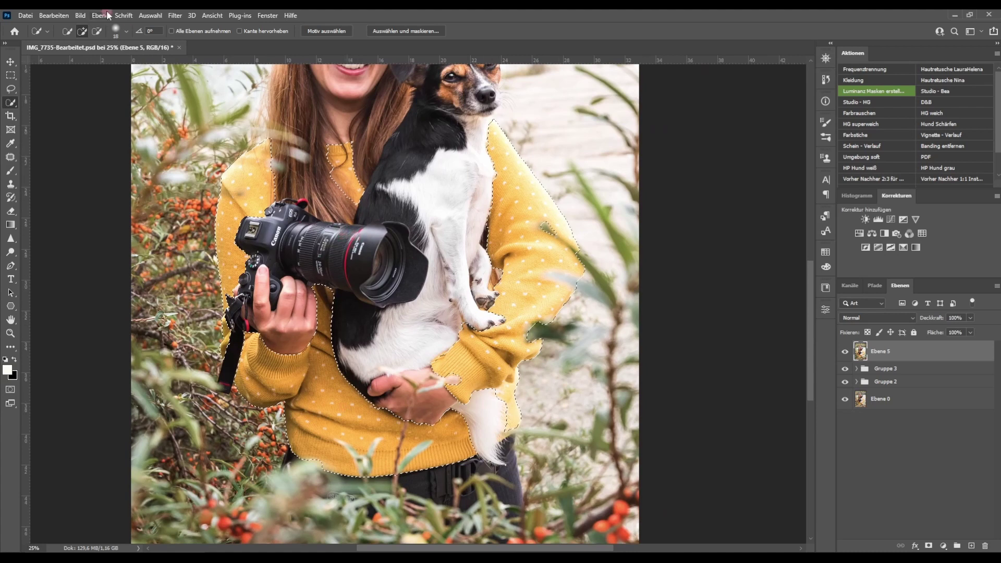
Step: Open Auswahl > Auswählen und maskieren and slightly enlarge the Refine Edge brush
click(150, 16)
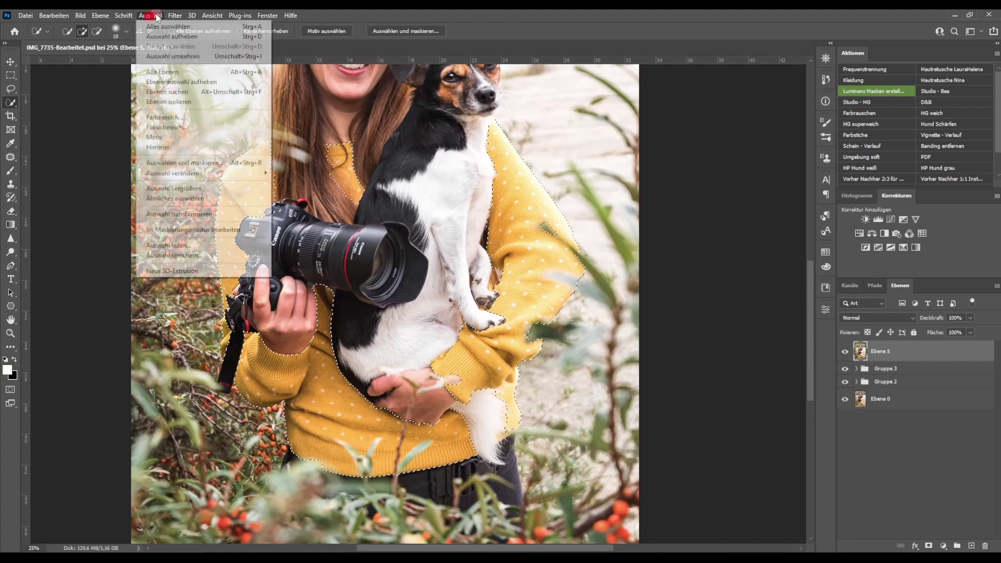
click(193, 163)
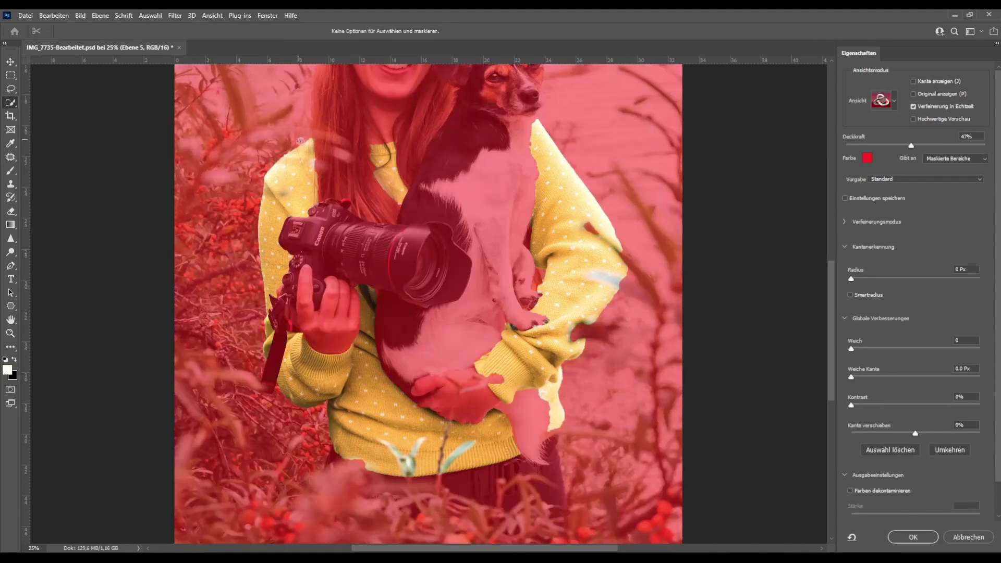
drag(295, 172, 299, 172)
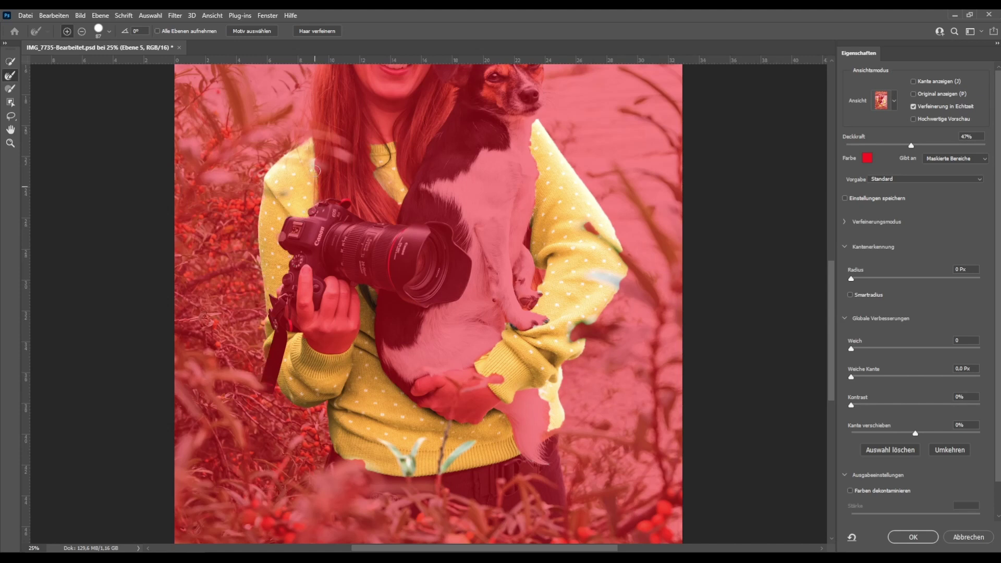
Step: Refine the mask edge at the neckline, between lens and hand, and beside the dog's ear
scroll(316, 134, up, 1)
scroll(316, 133, up, 1)
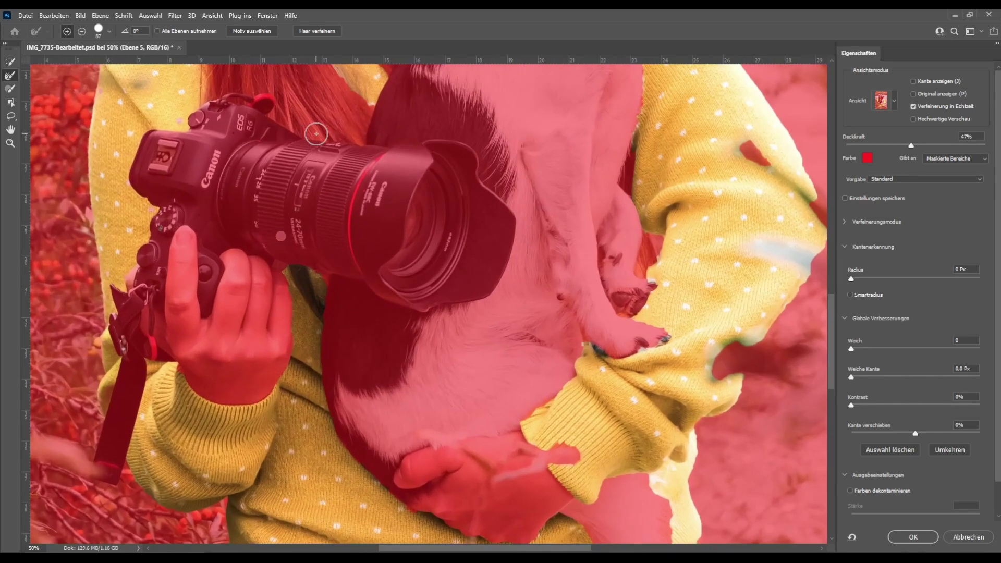
mouse_move(365, 243)
mouse_down()
mouse_move(403, 280)
mouse_move(460, 379)
mouse_up()
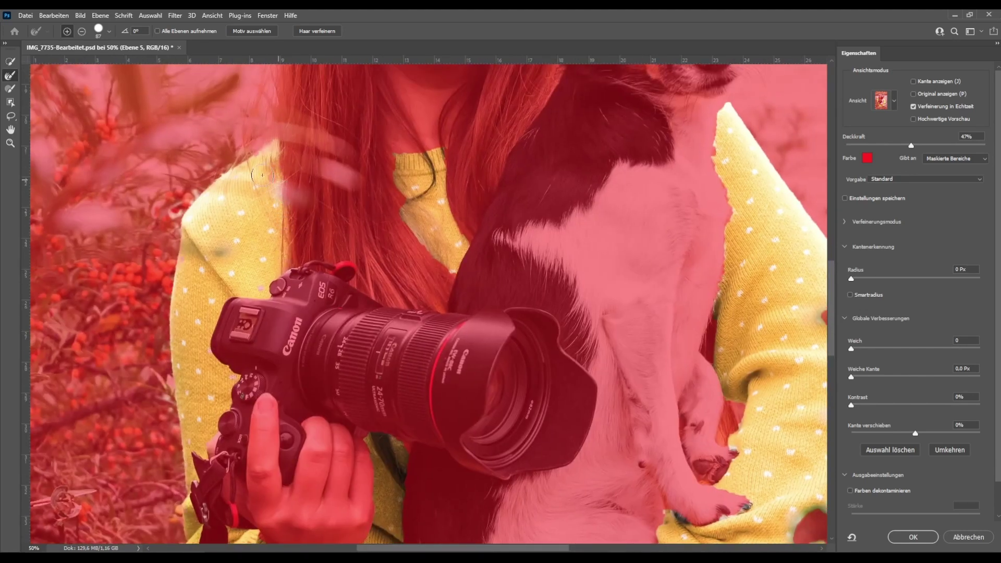
mouse_move(410, 179)
mouse_down()
mouse_move(391, 156)
mouse_move(408, 205)
mouse_move(395, 193)
mouse_move(446, 260)
mouse_up()
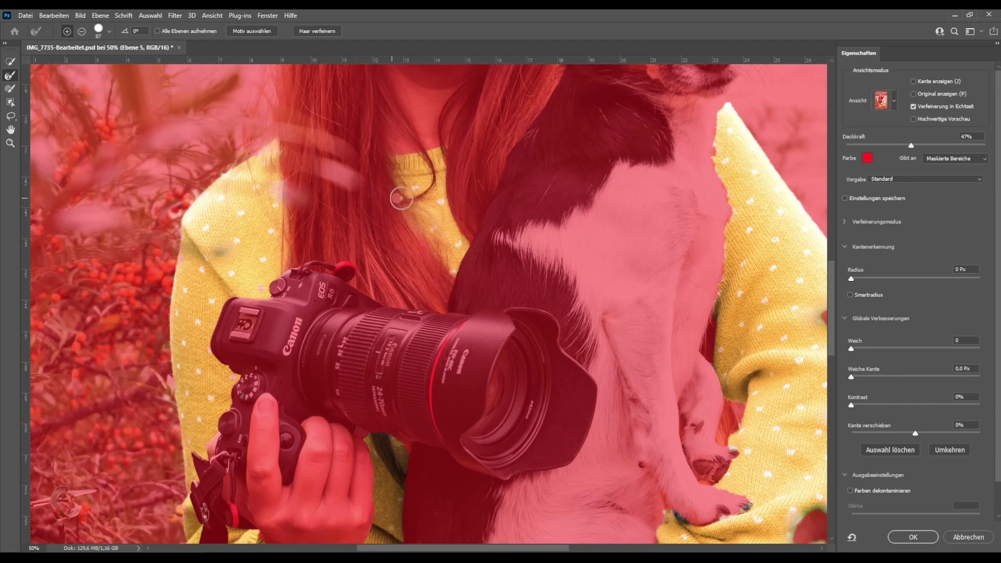
click(394, 152)
mouse_move(496, 344)
mouse_down()
mouse_move(342, 232)
mouse_move(304, 157)
mouse_move(341, 141)
mouse_up()
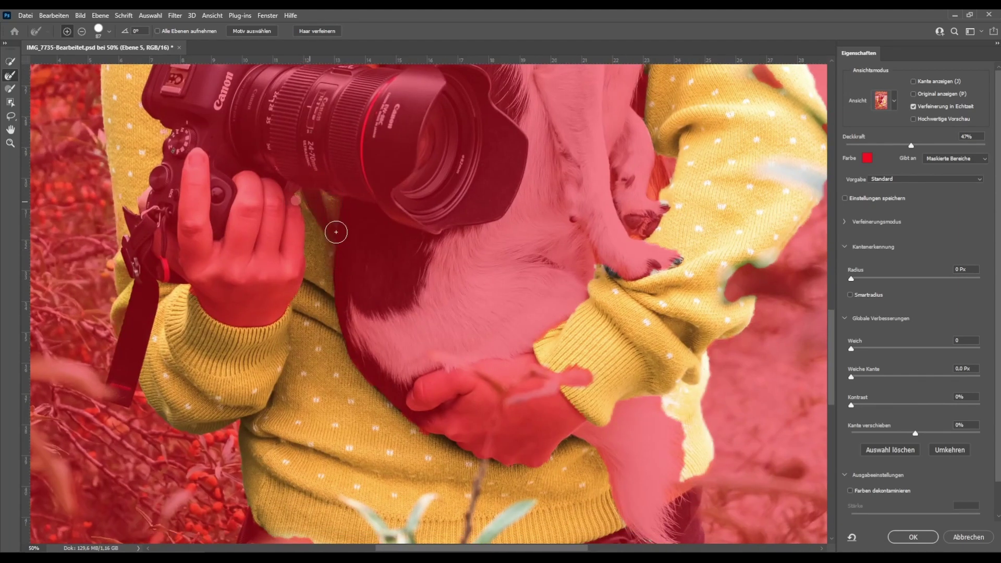
click(295, 197)
click(292, 306)
click(336, 240)
Step: Mask out the twig and leaves at the hem and tighten the sweater's right edge
drag(598, 479, 496, 294)
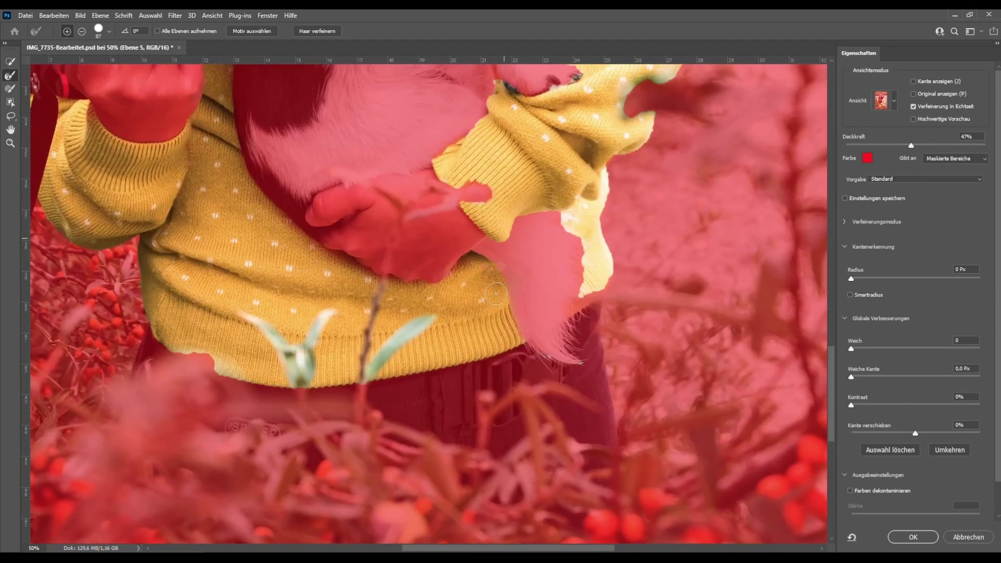
drag(381, 376, 431, 357)
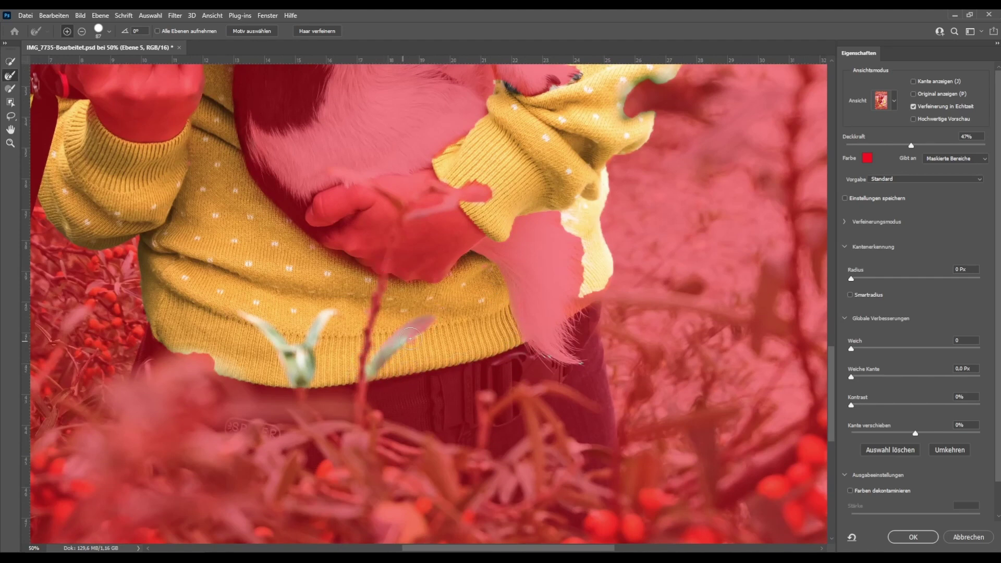
drag(321, 333, 299, 355)
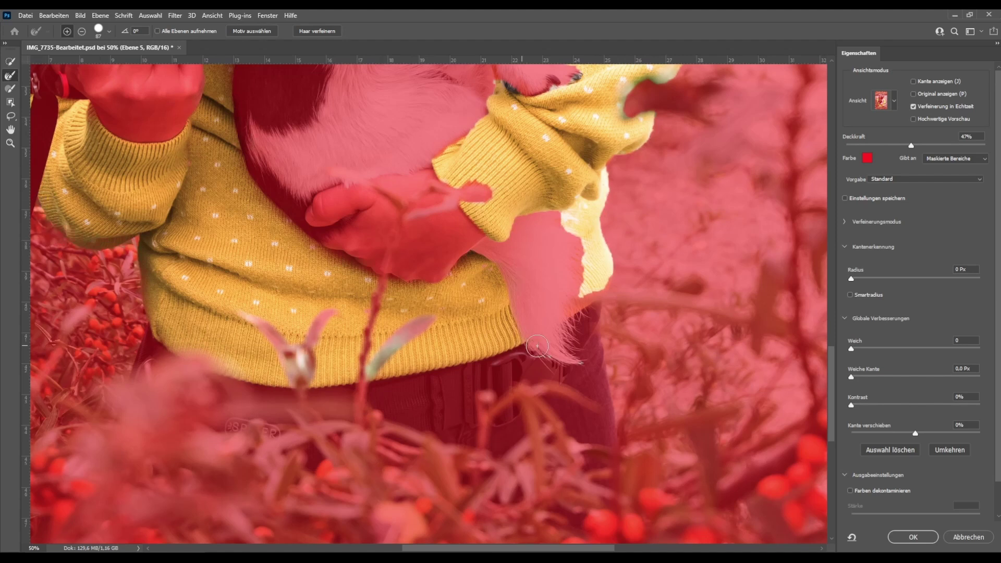
drag(570, 320, 529, 216)
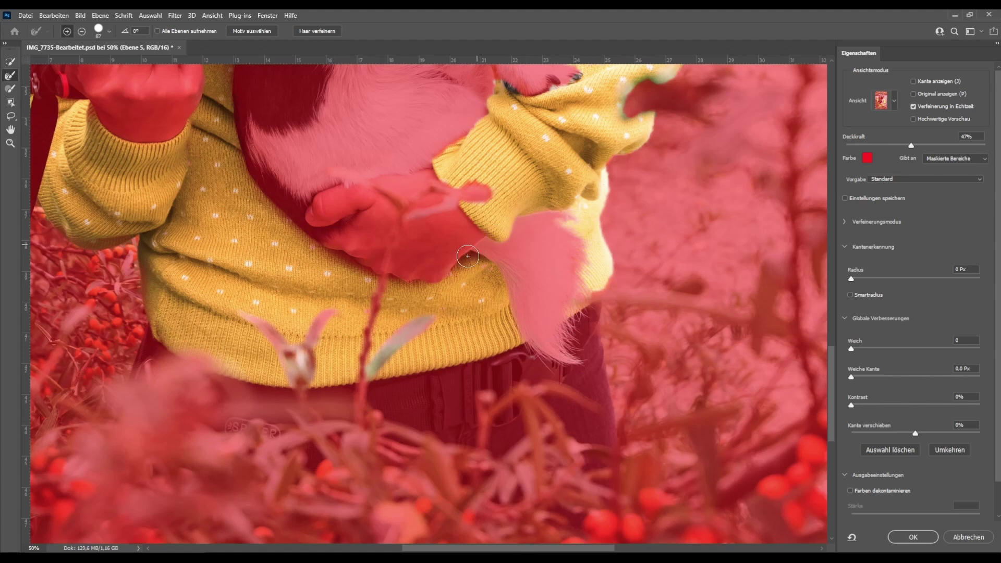
drag(608, 165, 580, 311)
mouse_move(455, 152)
mouse_down()
mouse_move(264, 339)
mouse_move(376, 222)
mouse_move(362, 82)
mouse_up()
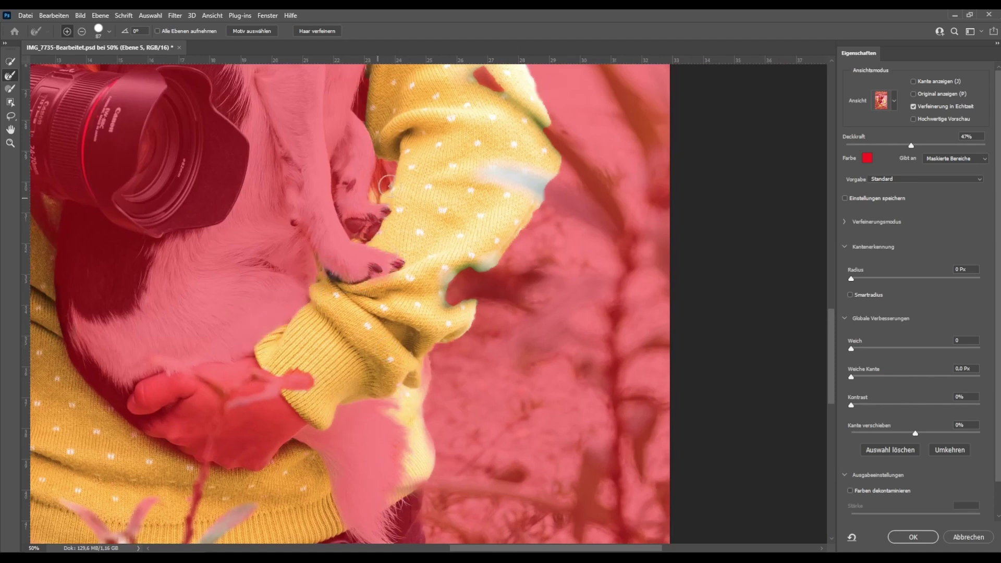
Step: Brush away the green fringe along the sleeve's right edge
mouse_move(429, 443)
mouse_down()
mouse_move(514, 259)
mouse_move(528, 175)
mouse_up()
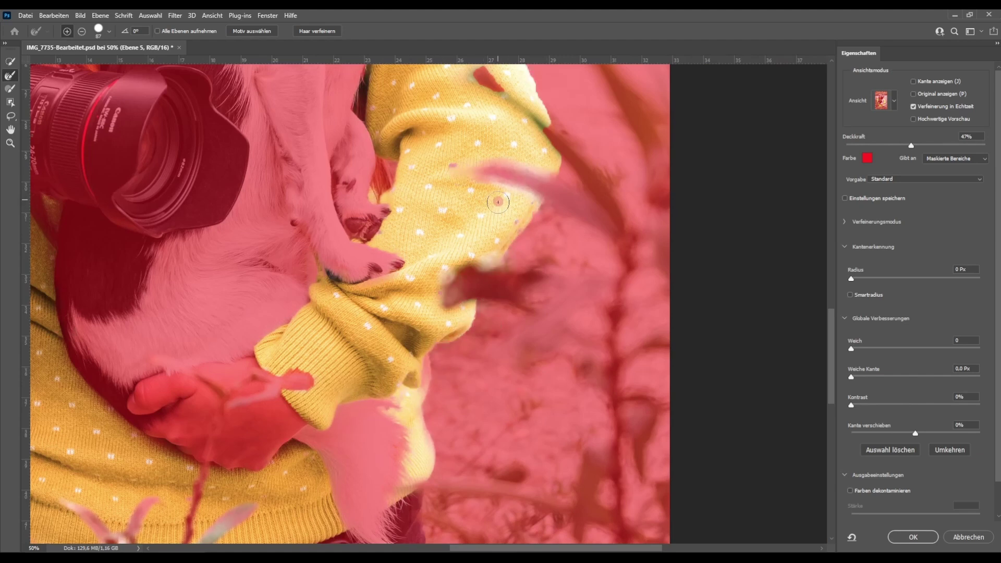
scroll(500, 204, up, 5)
mouse_move(508, 341)
mouse_down()
mouse_move(442, 268)
mouse_move(425, 180)
mouse_move(384, 125)
mouse_move(407, 166)
mouse_move(422, 275)
mouse_move(344, 201)
mouse_move(334, 234)
mouse_move(330, 436)
mouse_up()
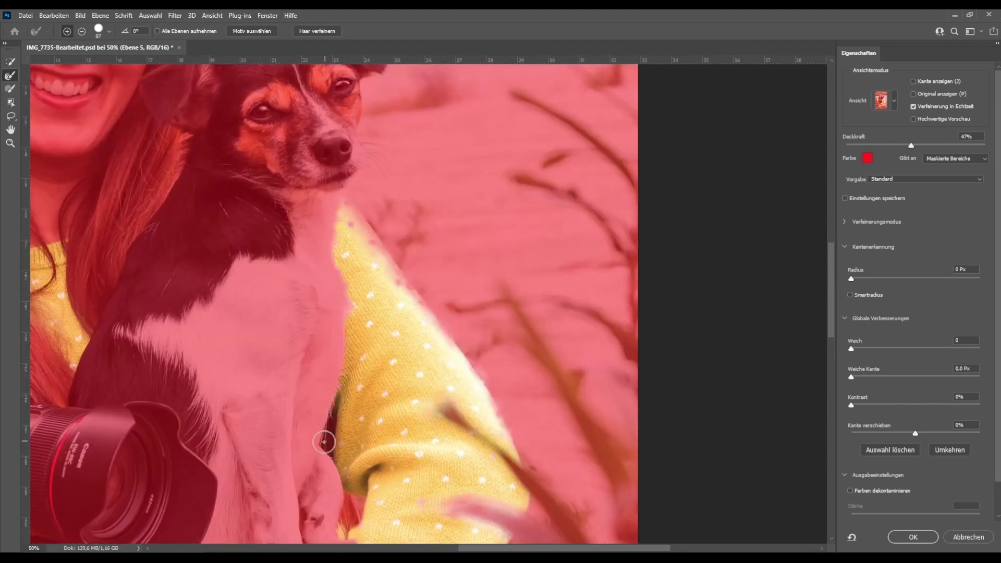
Step: Check the sweater around the camera and confirm the refined selection with OK
mouse_move(286, 264)
mouse_down()
mouse_move(545, 239)
mouse_move(532, 138)
mouse_up()
mouse_move(424, 358)
mouse_down()
mouse_move(478, 206)
mouse_move(474, 177)
mouse_up()
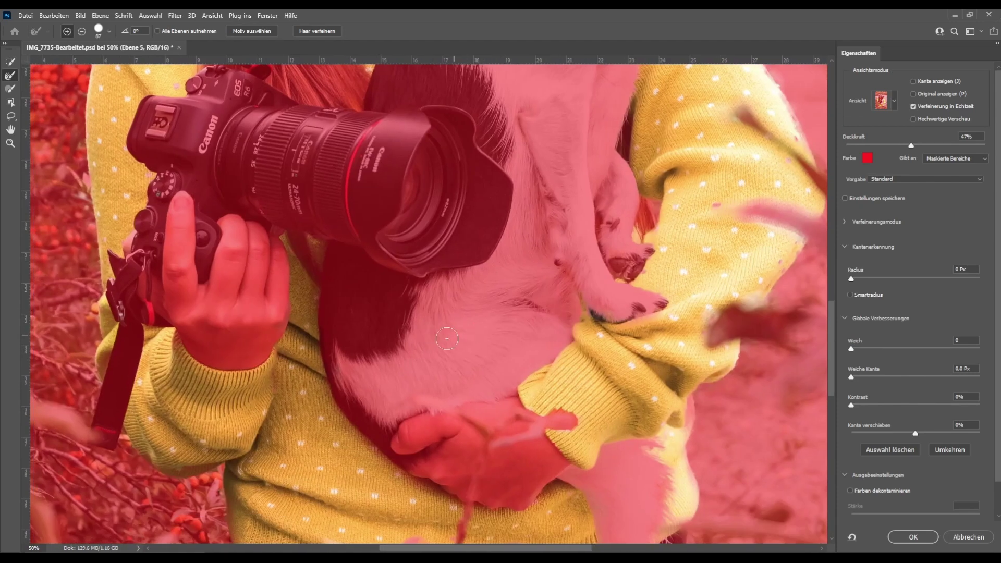
drag(506, 357, 440, 283)
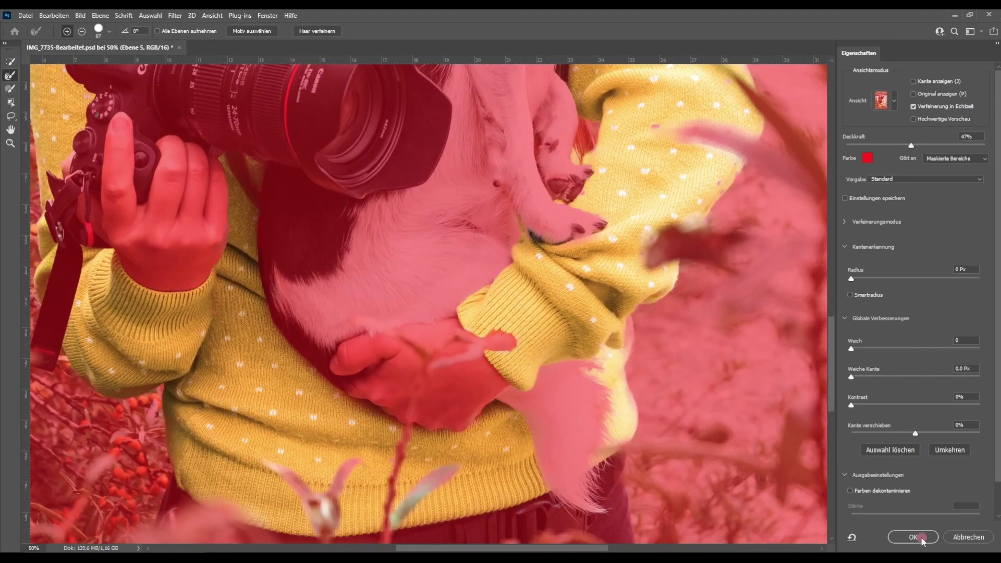
click(914, 536)
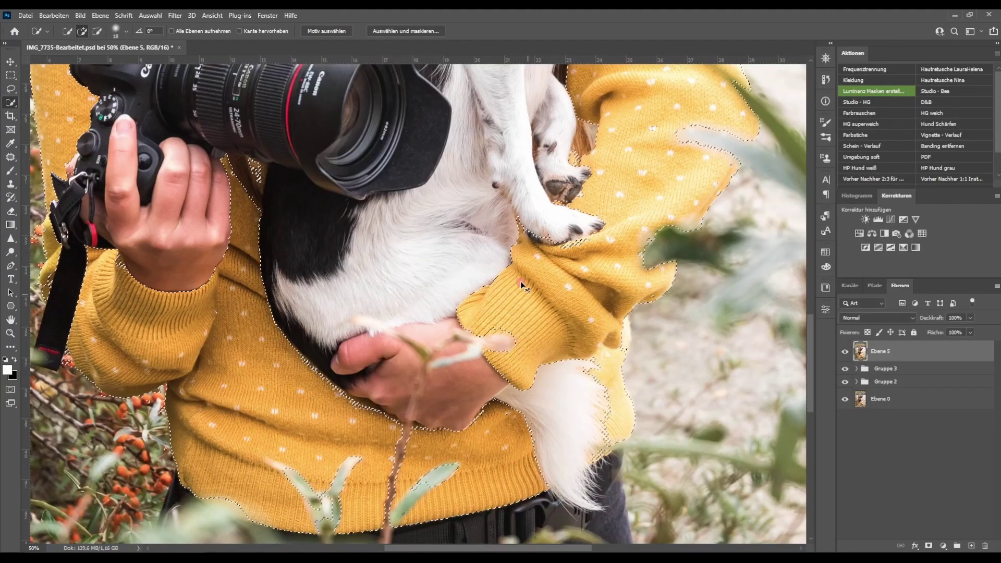
key(ctrl+minus)
key(ctrl+minus)
key(ctrl+minus)
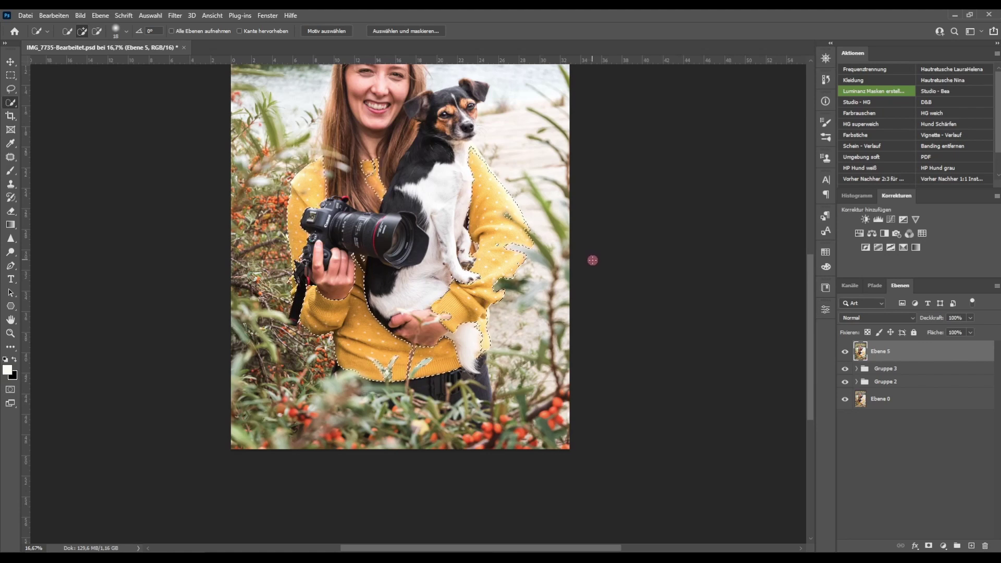
drag(528, 258, 516, 304)
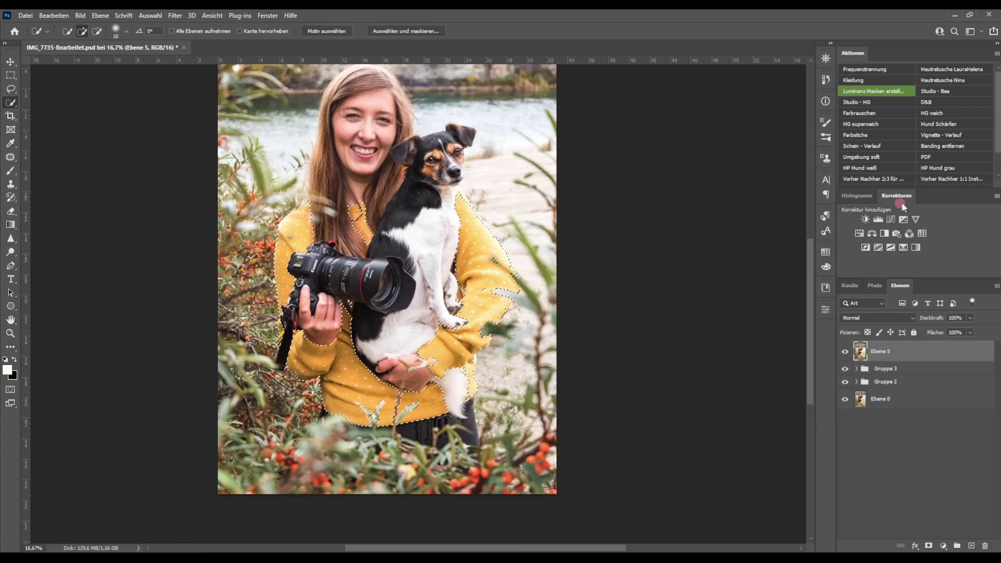
Step: Add a Hue/Saturation adjustment layer set to Gelbtöne and display its mask on the canvas
click(858, 234)
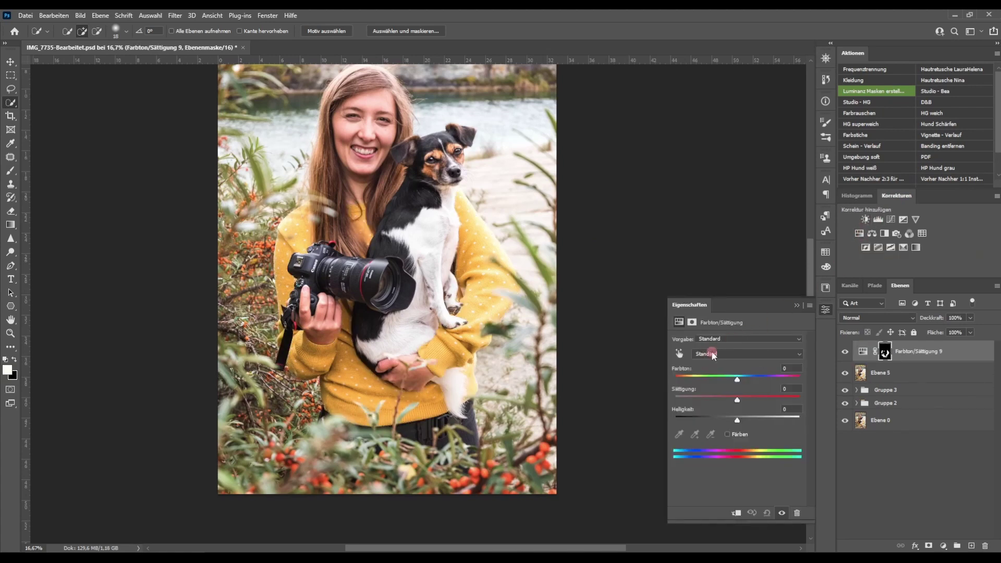
click(709, 356)
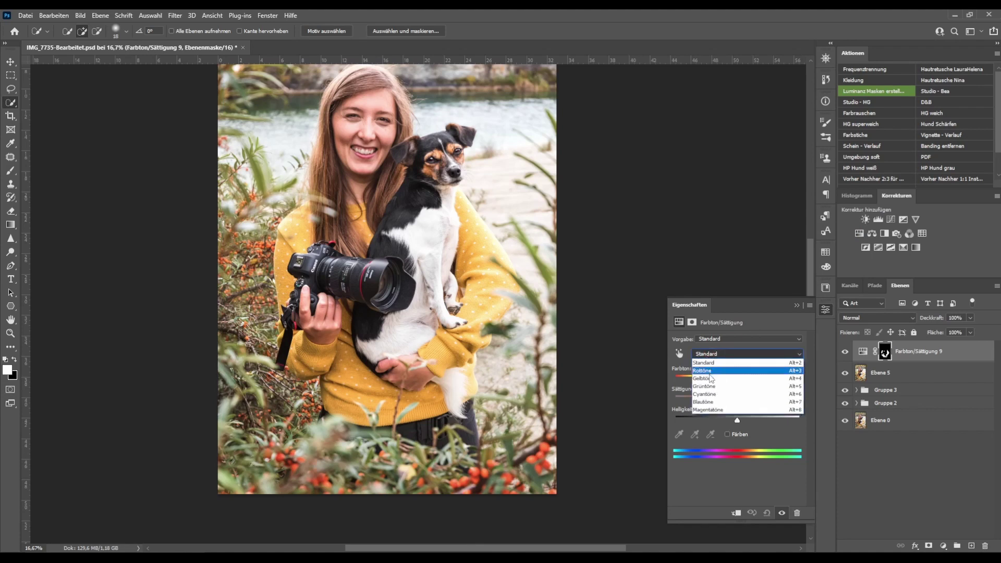
click(707, 379)
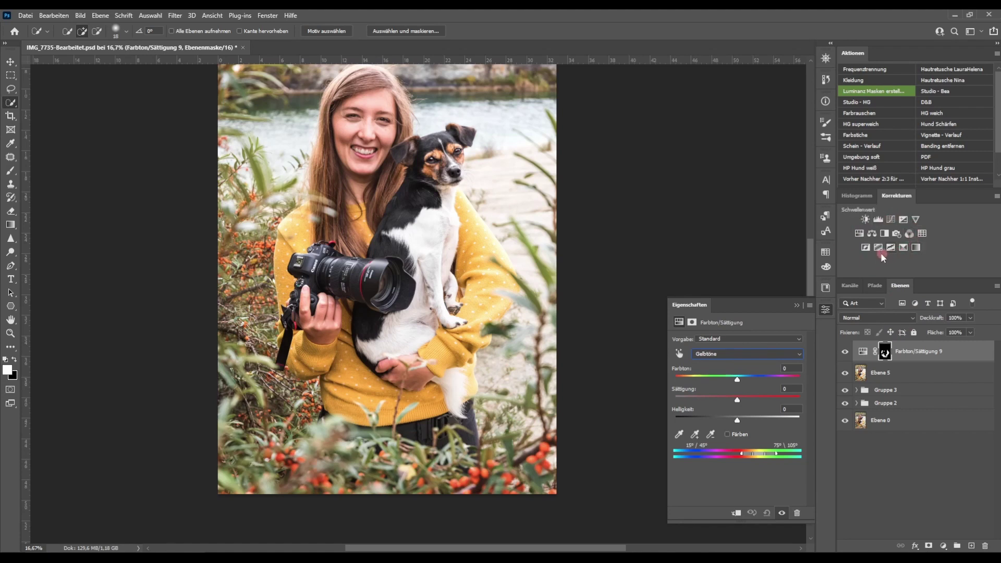
alt+click(885, 352)
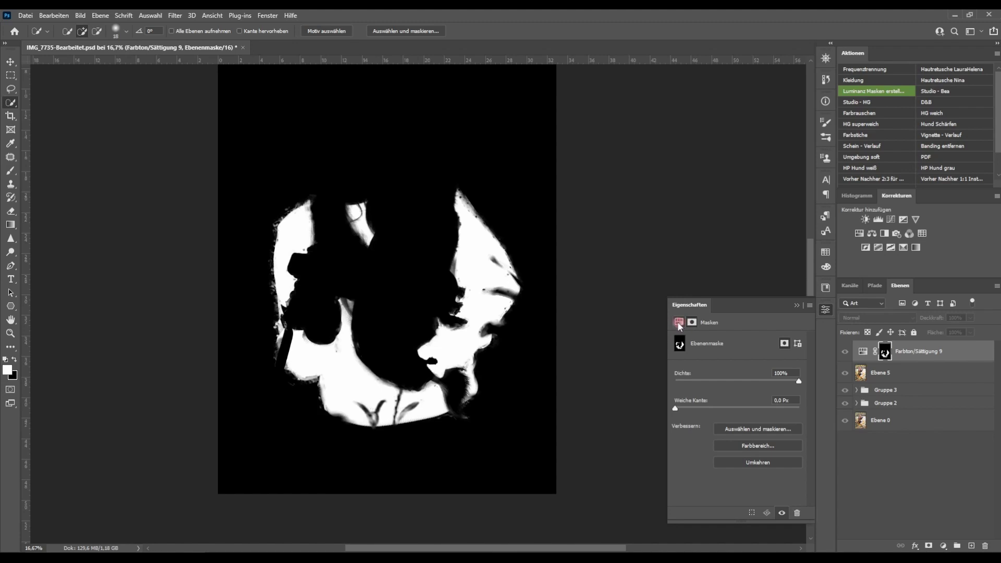
Step: Exit mask view to the normal photo and set the Hue/Saturation range to Gelbtöne
click(679, 323)
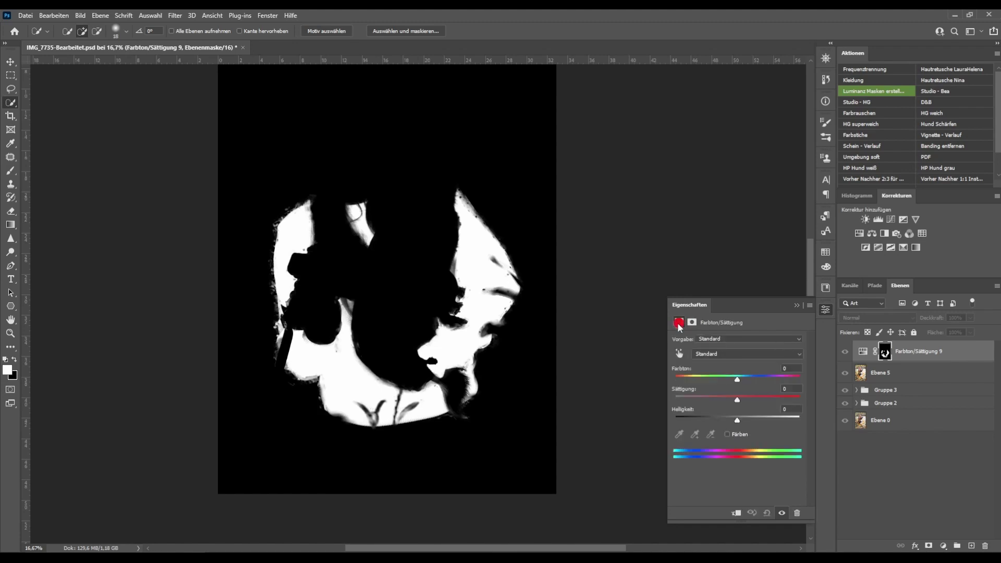
alt+click(885, 353)
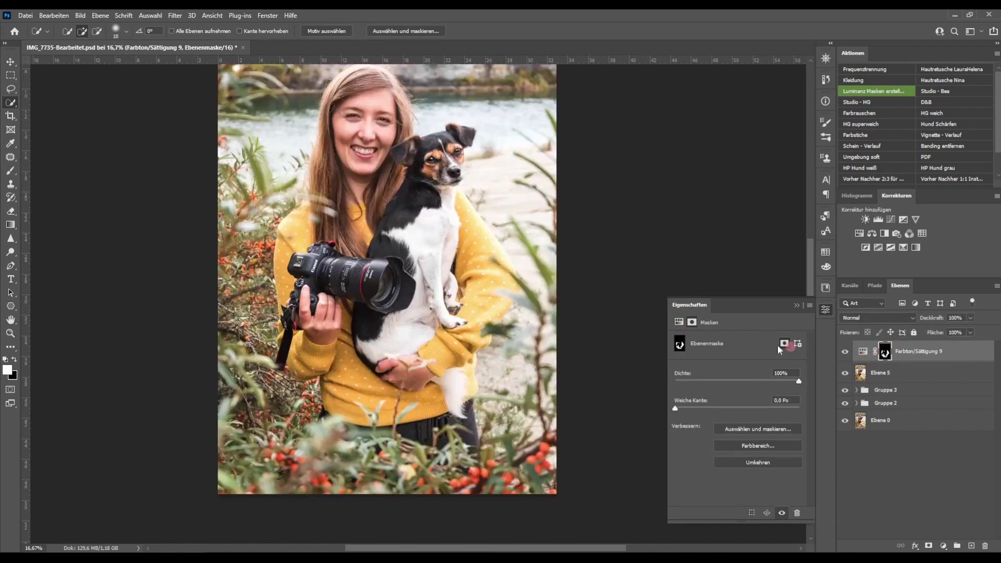
click(685, 323)
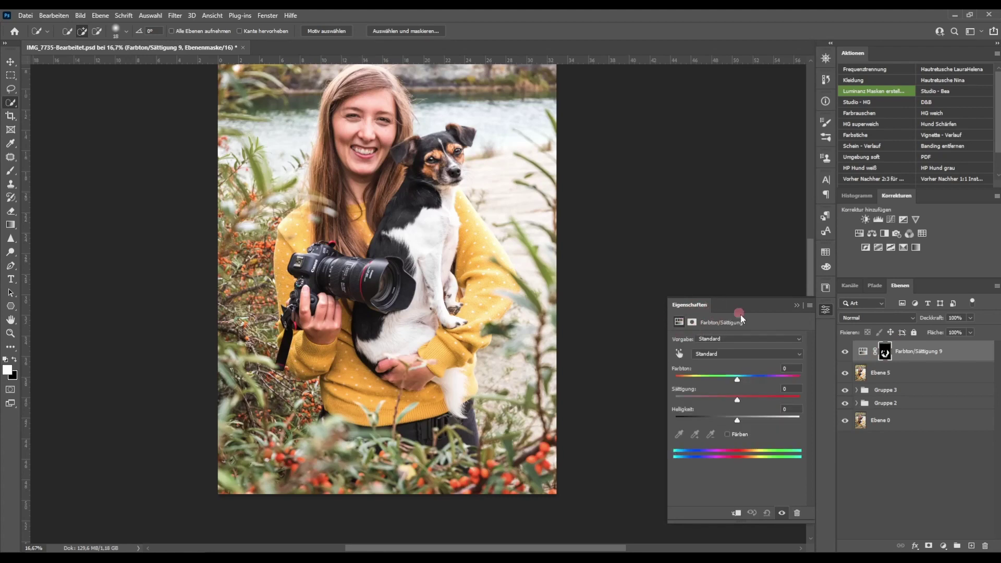
click(720, 354)
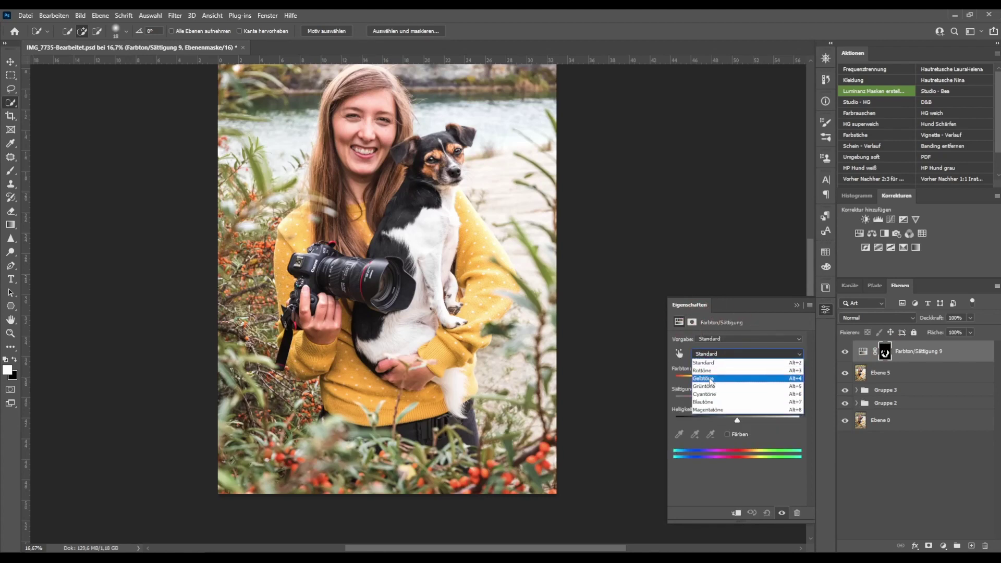
click(714, 379)
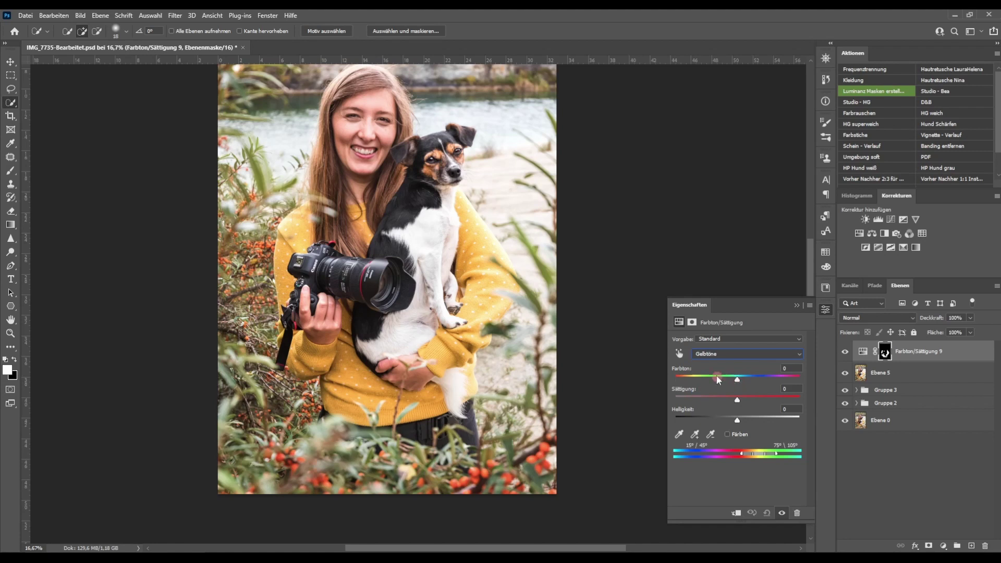
Step: Shift the yellows' hue to +180 and narrow the yellow range to 11°/17°
drag(737, 380, 804, 381)
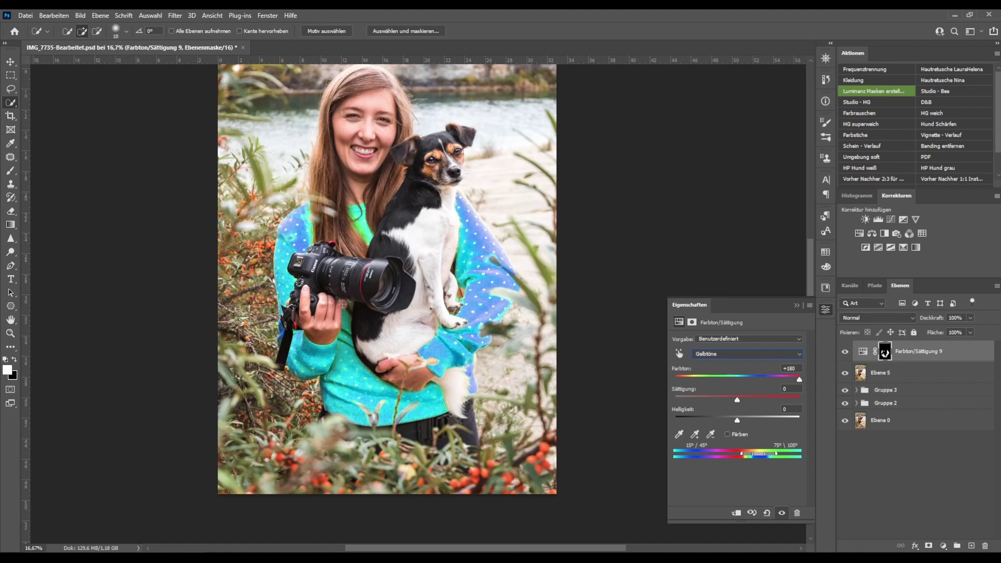
click(730, 448)
drag(752, 454, 743, 454)
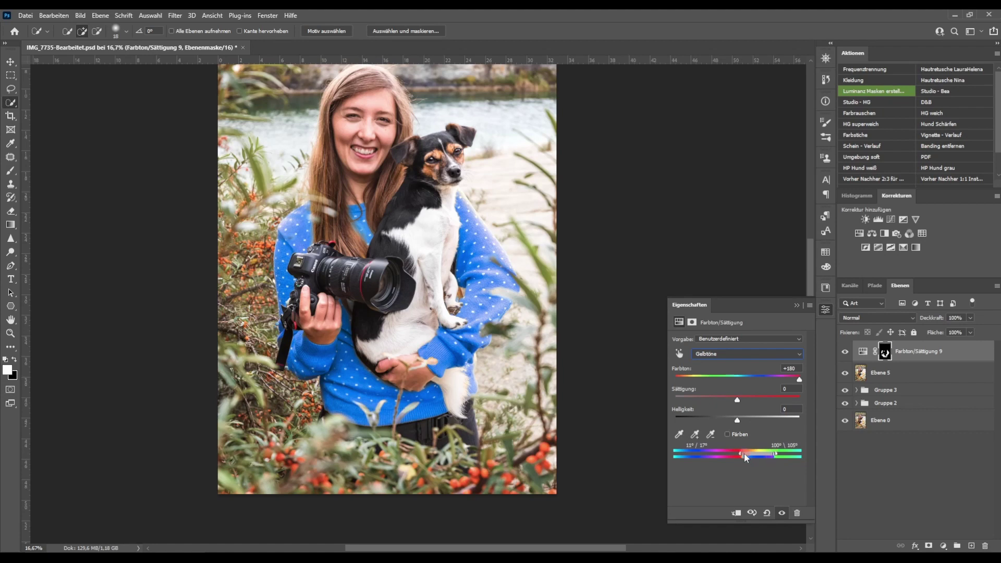
Step: Adjust the yellow range falloff to 11°/25° and drop the hue to about -20
drag(746, 454, 755, 454)
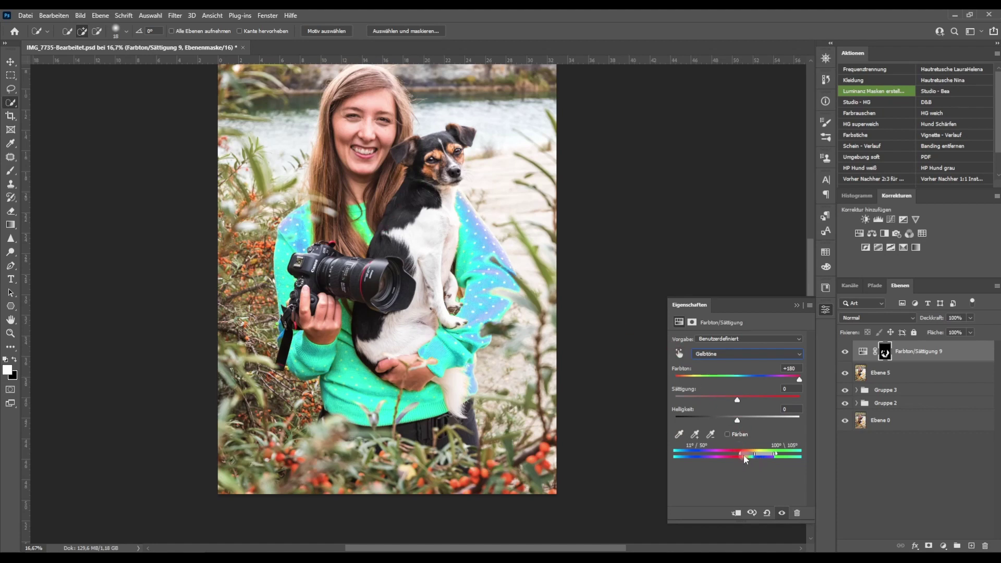
drag(755, 452, 748, 452)
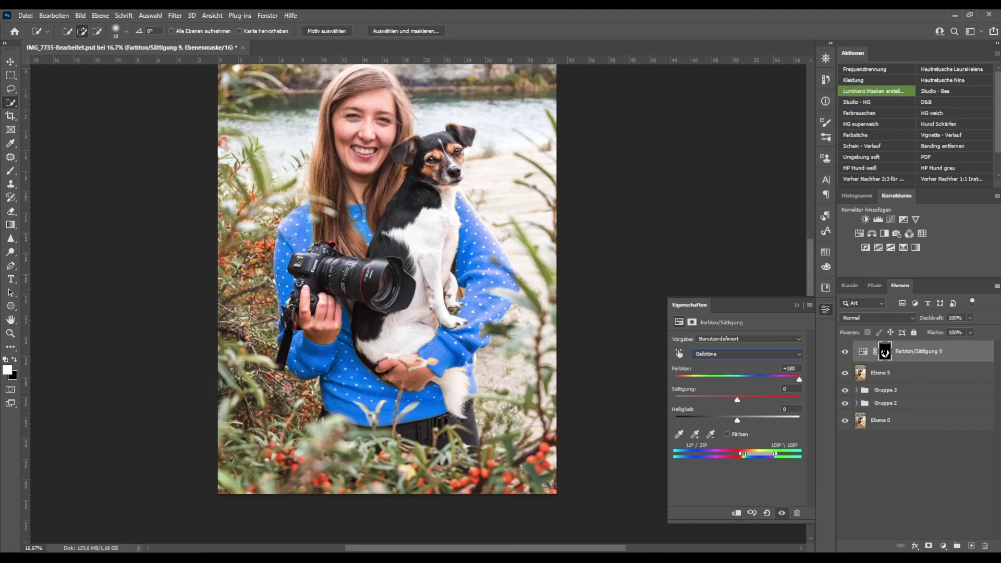
click(697, 451)
drag(799, 378, 727, 383)
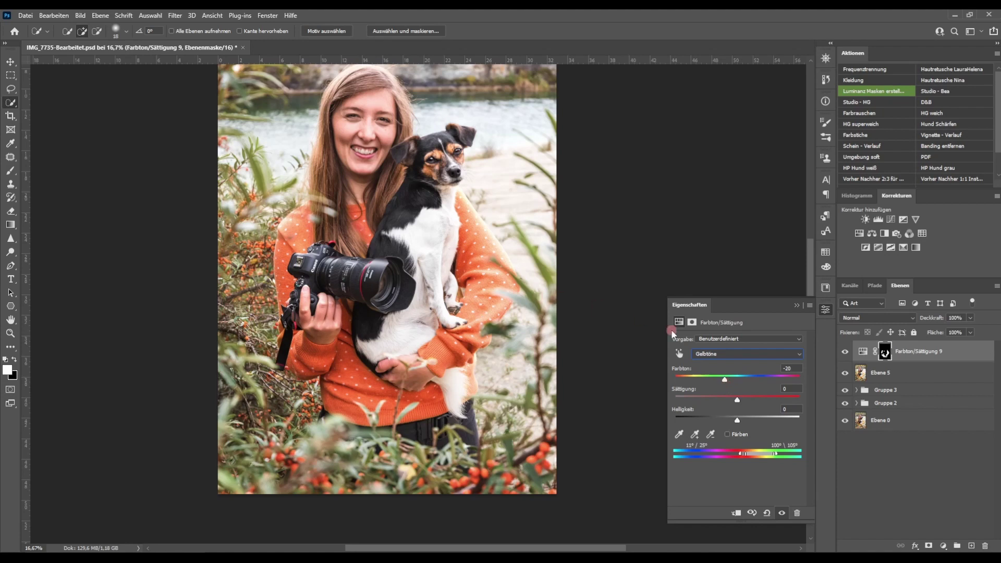
Step: Lower saturation to -17 at hue -20, then toggle the adjustment to compare with the yellow original
key(ctrl+minus)
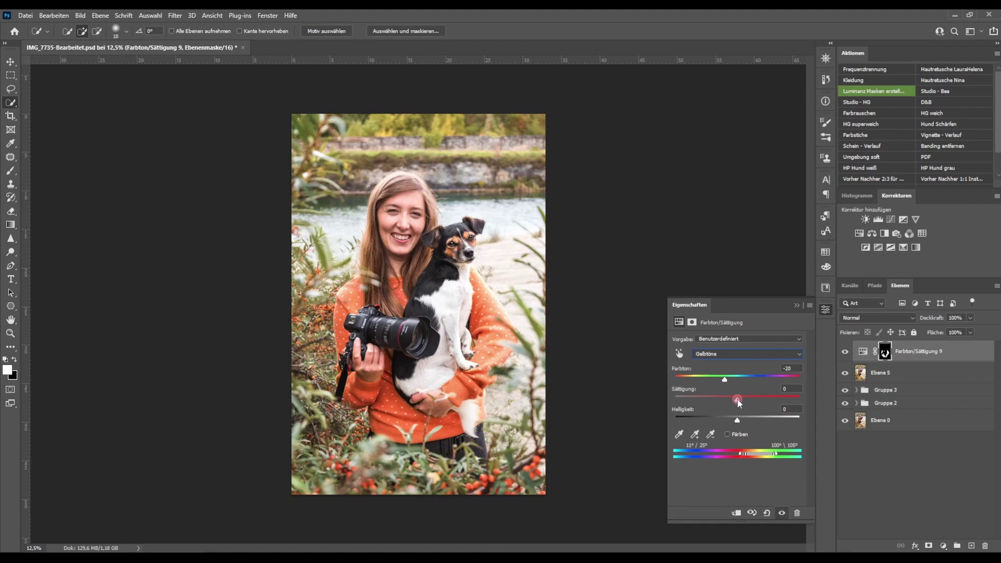
drag(738, 402, 736, 403)
key(ctrl+plus)
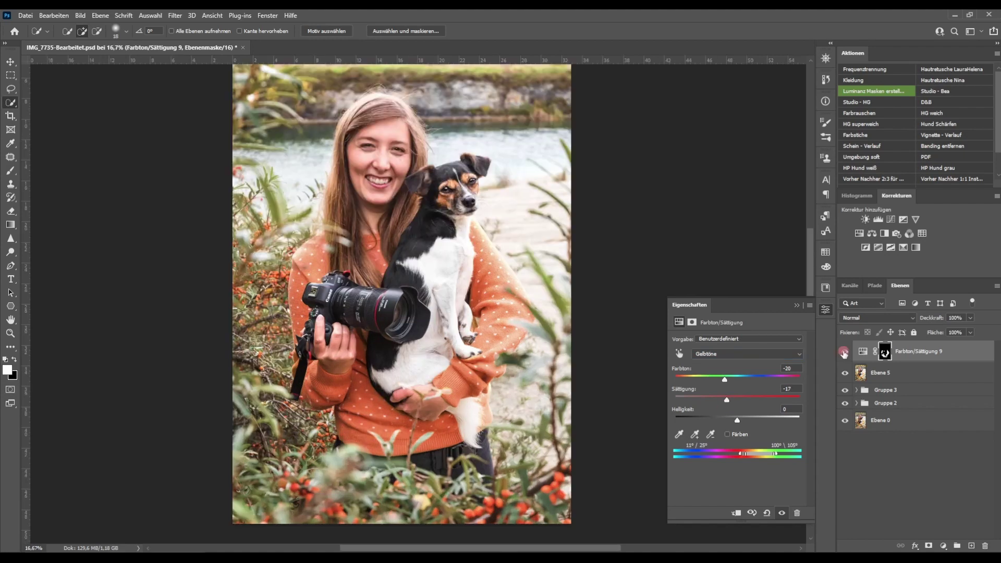
click(844, 354)
click(844, 352)
Step: Zoom in beside the camera and touch up the mask there and near the hair with a 44–101 px brush
key(ctrl+plus)
key(ctrl+plus)
key(ctrl+plus)
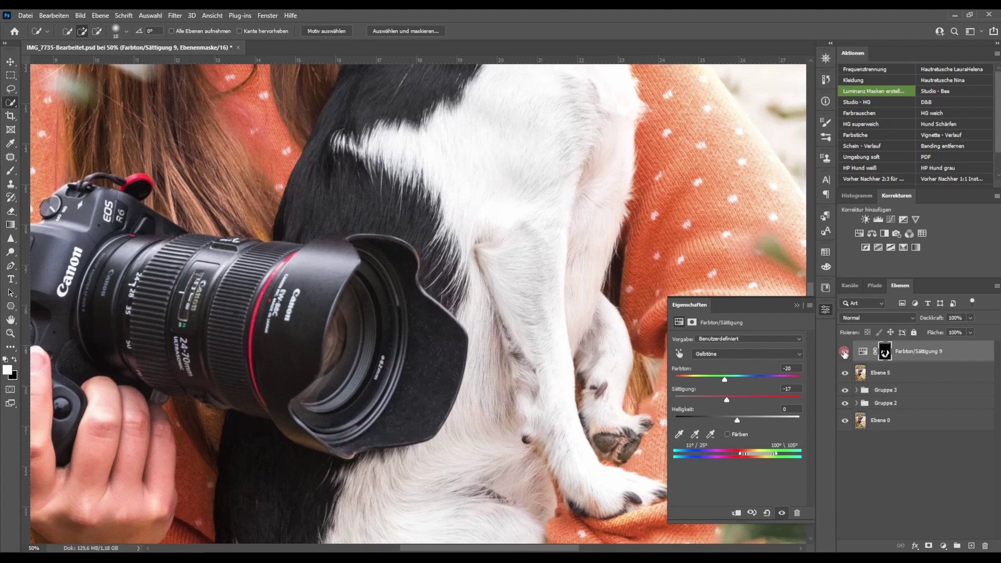
key(ctrl+plus)
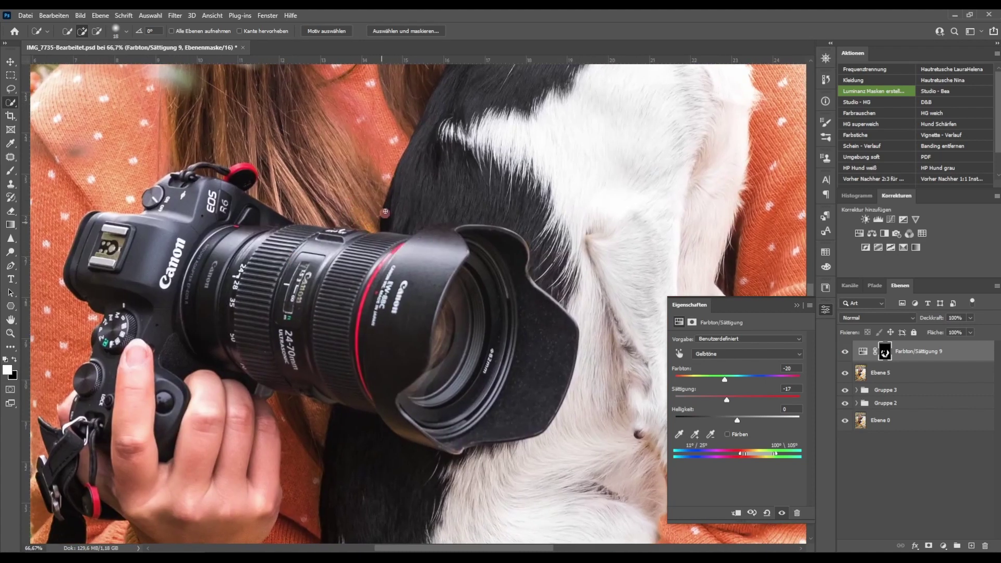
click(11, 171)
drag(368, 212, 394, 183)
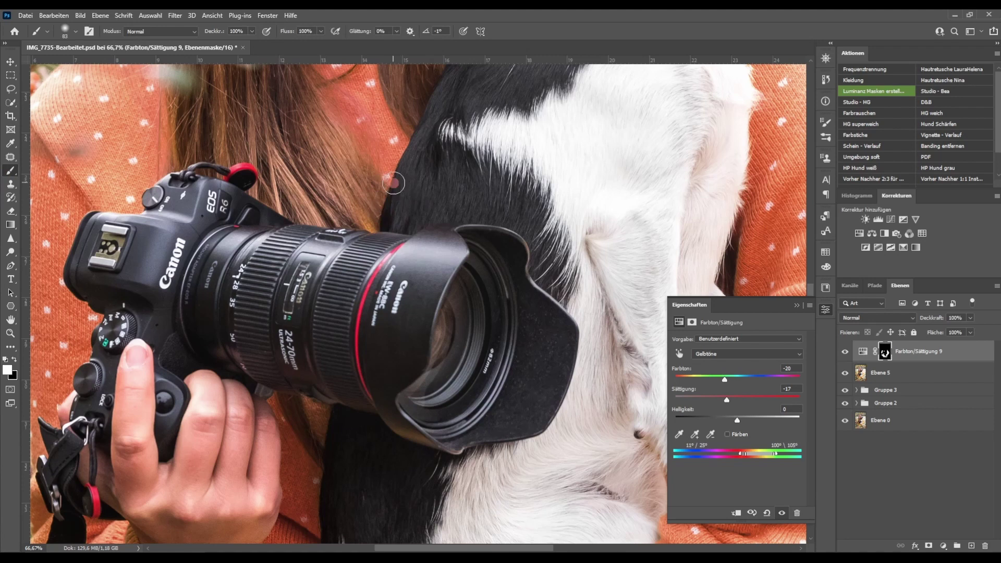
drag(375, 187, 366, 187)
click(354, 202)
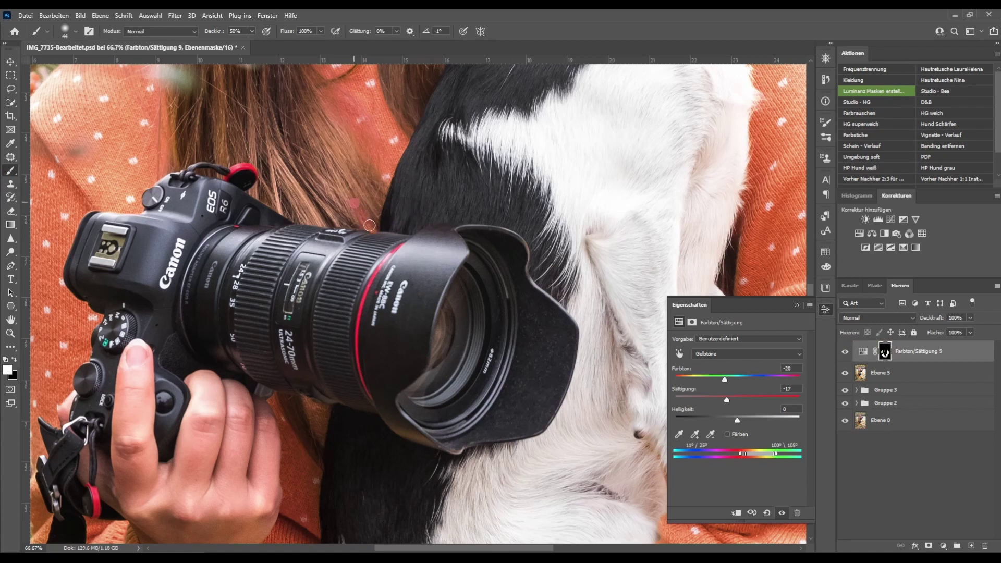
drag(373, 193, 399, 193)
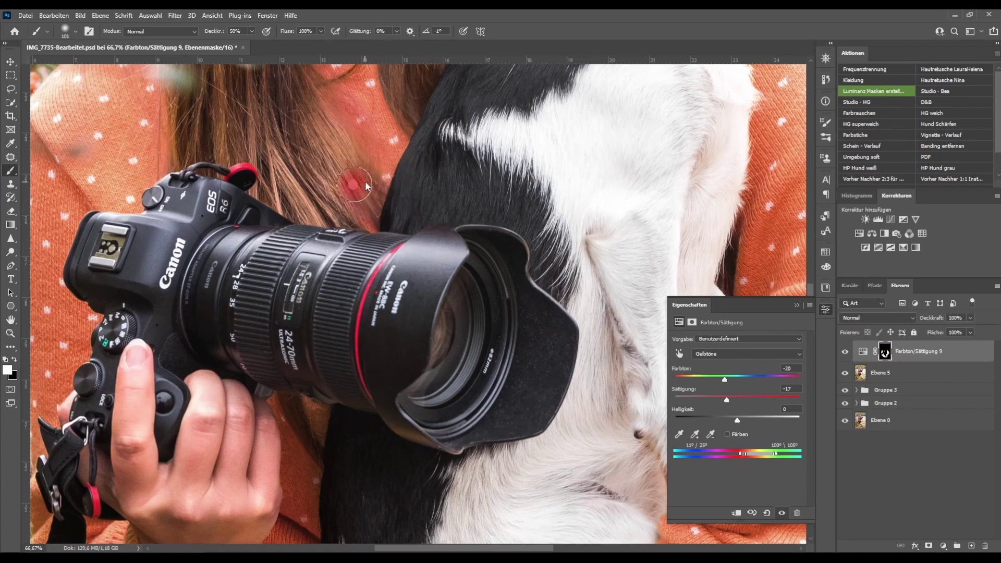
click(366, 189)
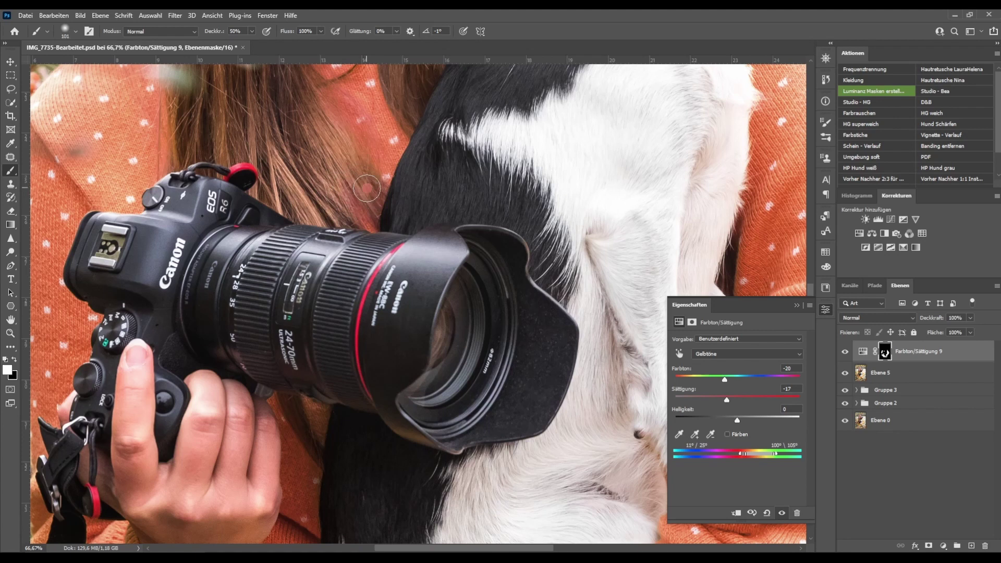
click(347, 185)
Step: Paint black on the mask to hide the recolour, then pan to the lens hood and dog
key(x)
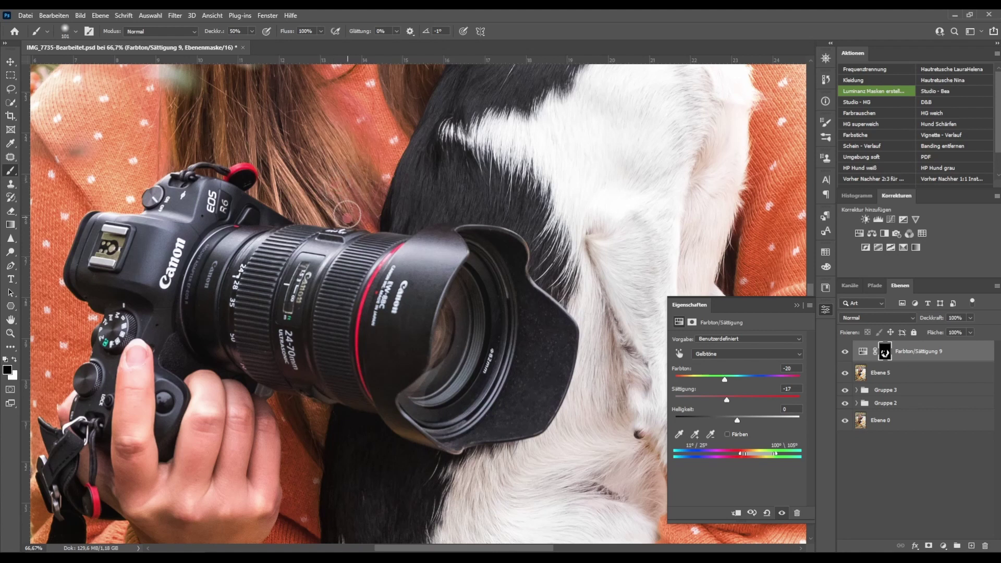
click(346, 161)
mouse_move(211, 219)
mouse_down()
mouse_move(272, 306)
mouse_move(278, 299)
mouse_up()
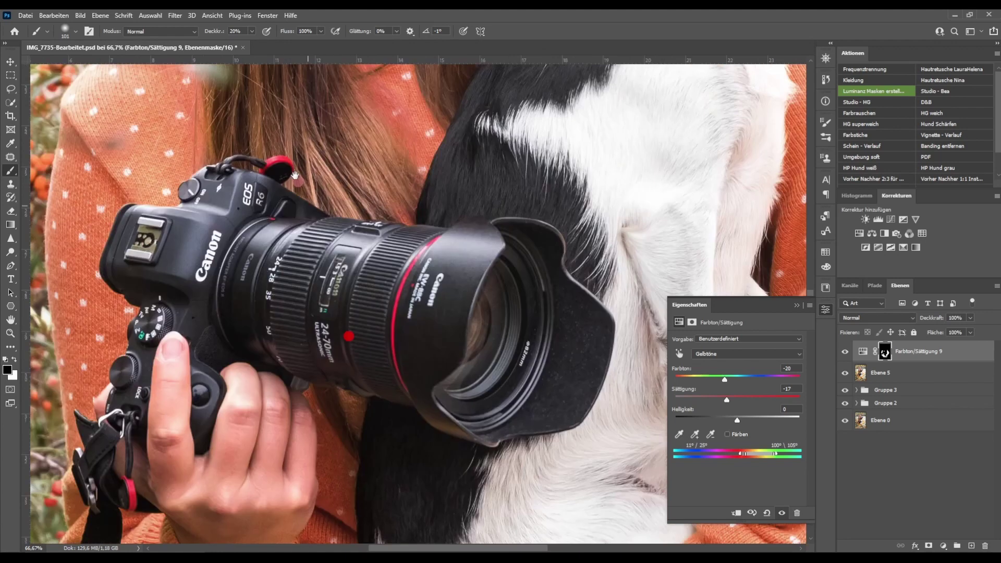
drag(278, 301, 302, 287)
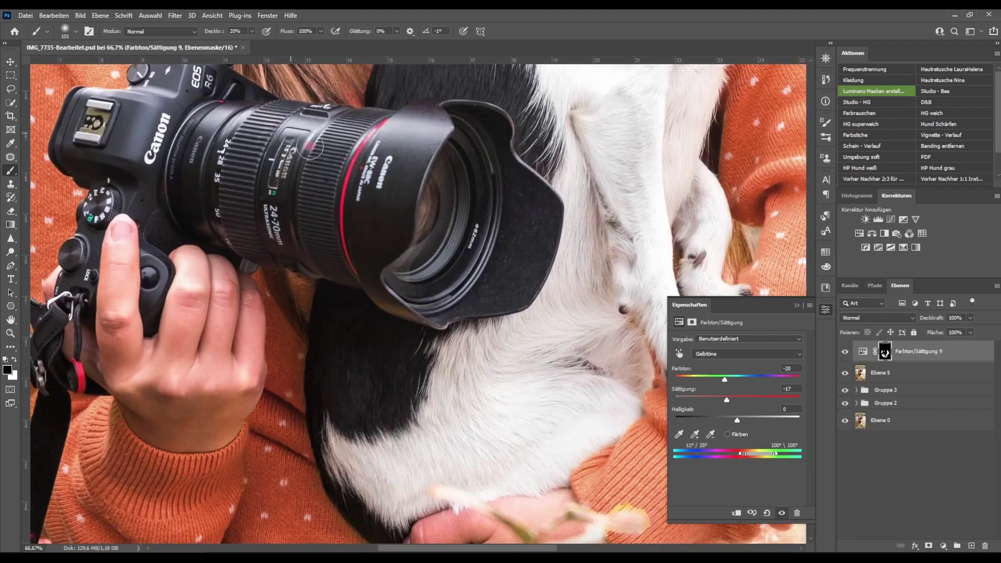
click(292, 280)
Step: Paint white along the lens hood edge toward the barrel, then hide the adjustment to compare
key(x)
click(377, 295)
drag(383, 301, 381, 294)
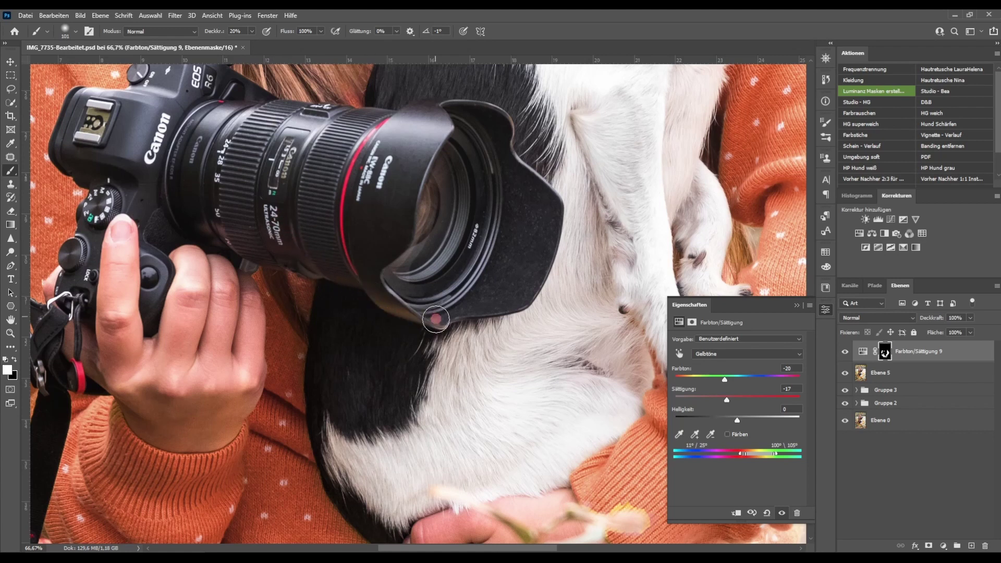
mouse_move(380, 294)
mouse_down()
mouse_move(406, 309)
mouse_move(376, 282)
mouse_up()
drag(425, 315, 327, 271)
click(845, 352)
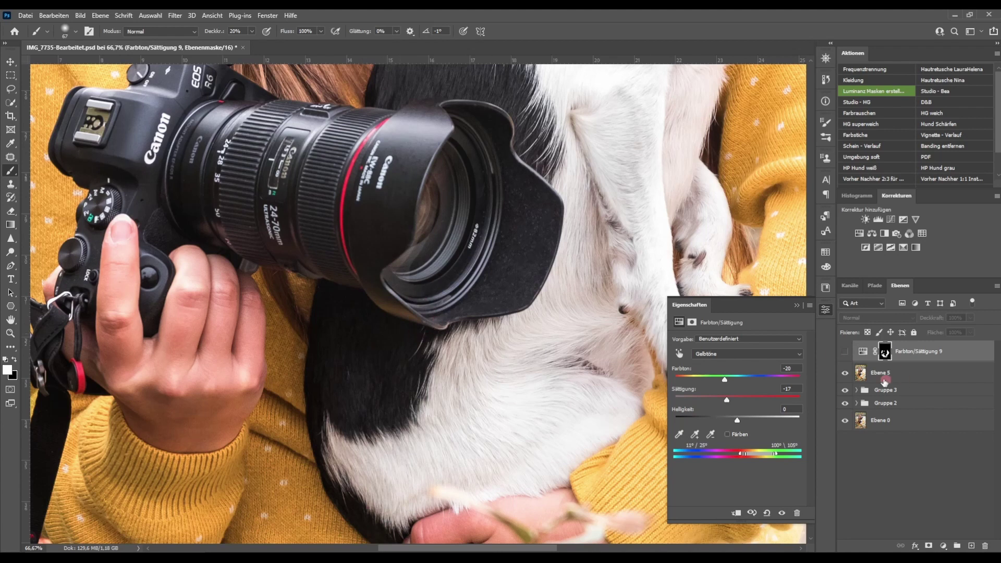
Step: Show the orange recolour again and paint the mask along the camera strap and sweater fold
click(845, 353)
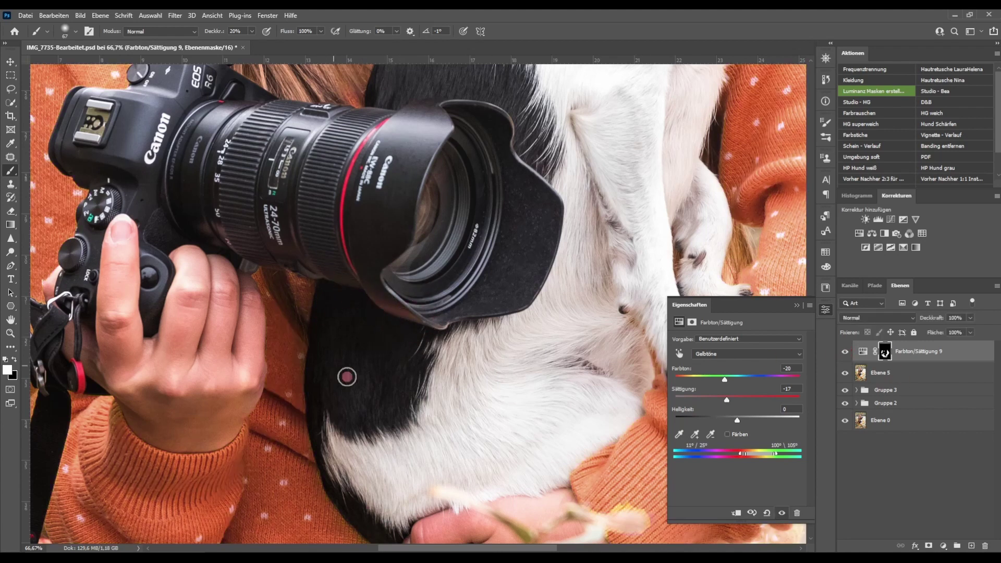
drag(326, 390, 473, 264)
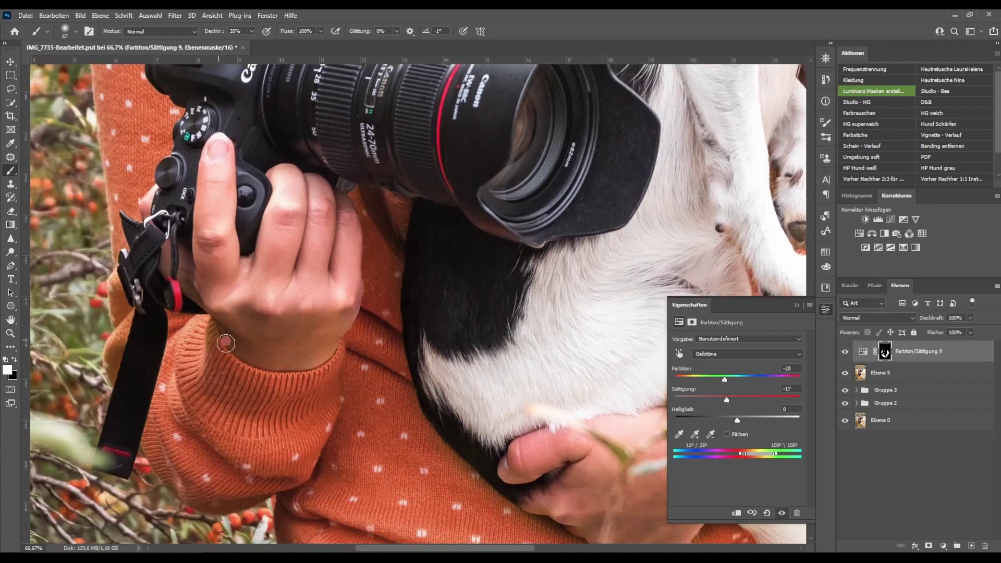
click(113, 366)
drag(113, 367, 123, 322)
click(147, 179)
scroll(323, 209, right, 5)
scroll(323, 208, up, 2)
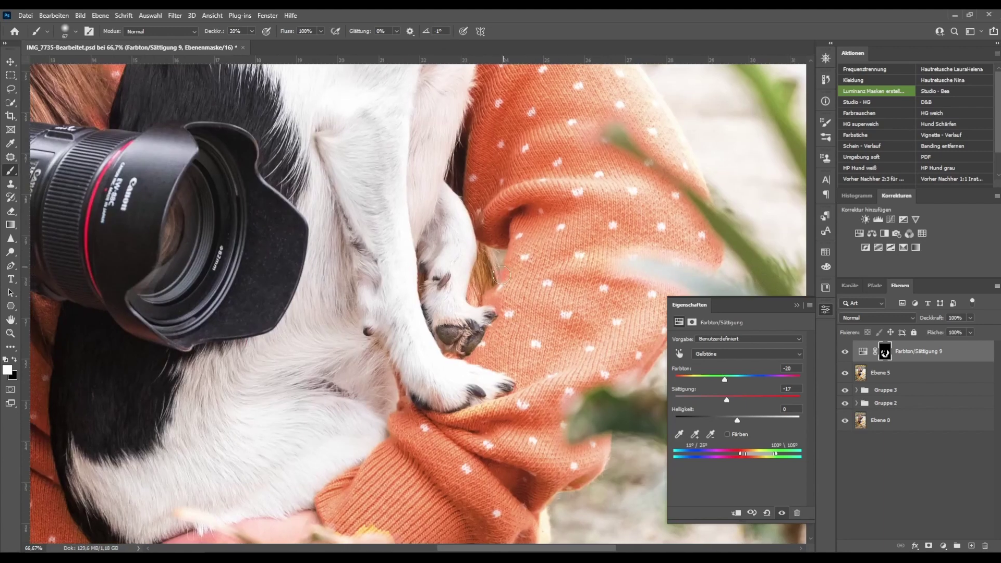
drag(499, 238, 502, 251)
Step: Shrink the brush slightly and touch up the mask on the sweater near the camera
drag(552, 167, 495, 304)
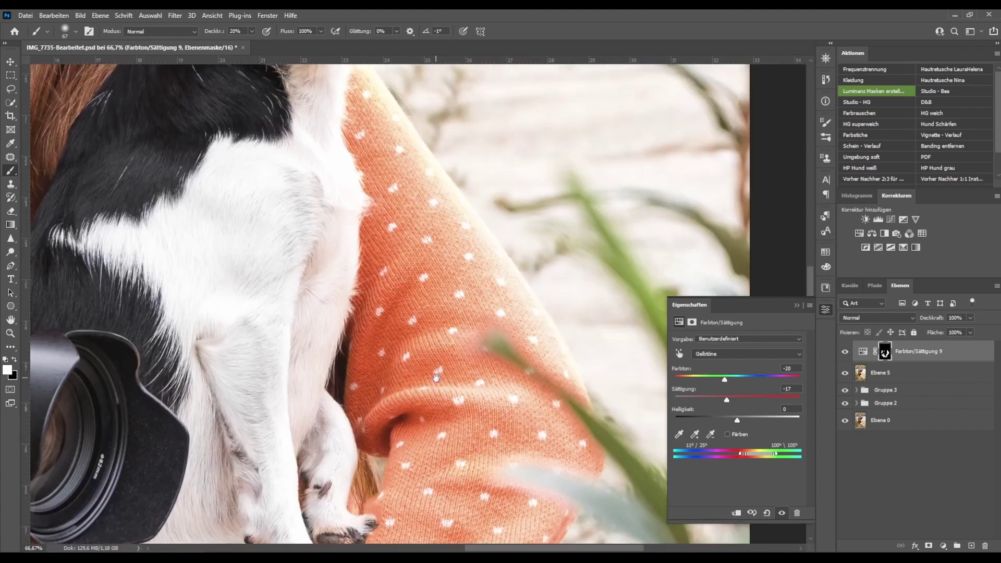
drag(375, 140, 410, 317)
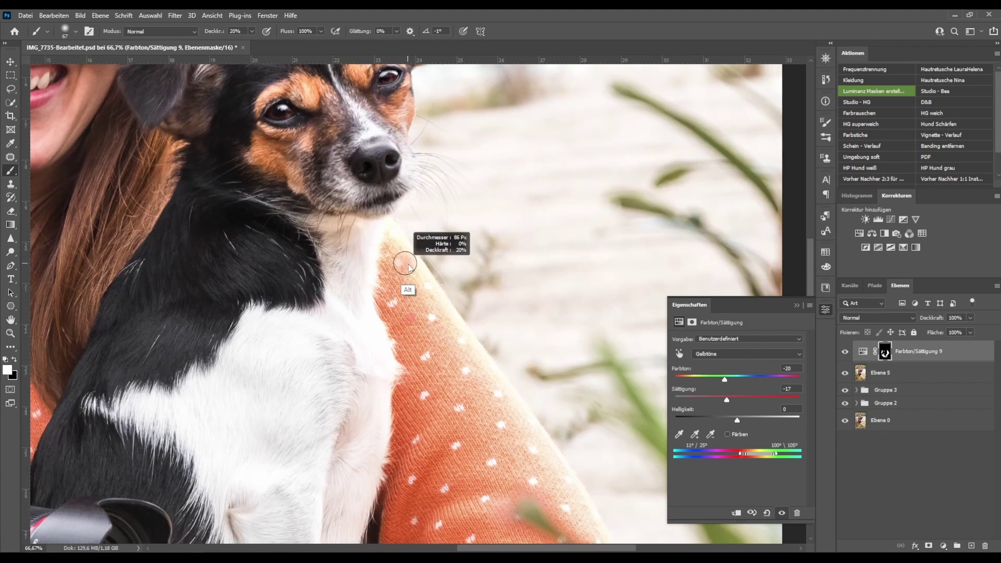
click(369, 291)
mouse_move(151, 313)
mouse_down()
mouse_move(280, 308)
mouse_move(536, 225)
mouse_up()
drag(402, 373, 560, 239)
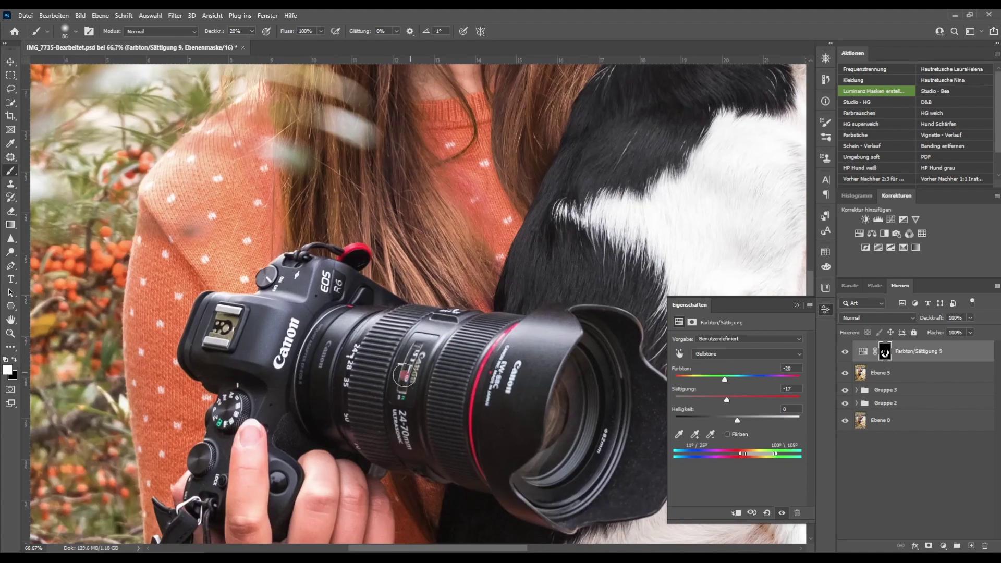
drag(290, 147, 275, 111)
Step: Paint the mask along the sweater's left edge down toward the hem
drag(317, 338, 345, 113)
drag(417, 302, 412, 156)
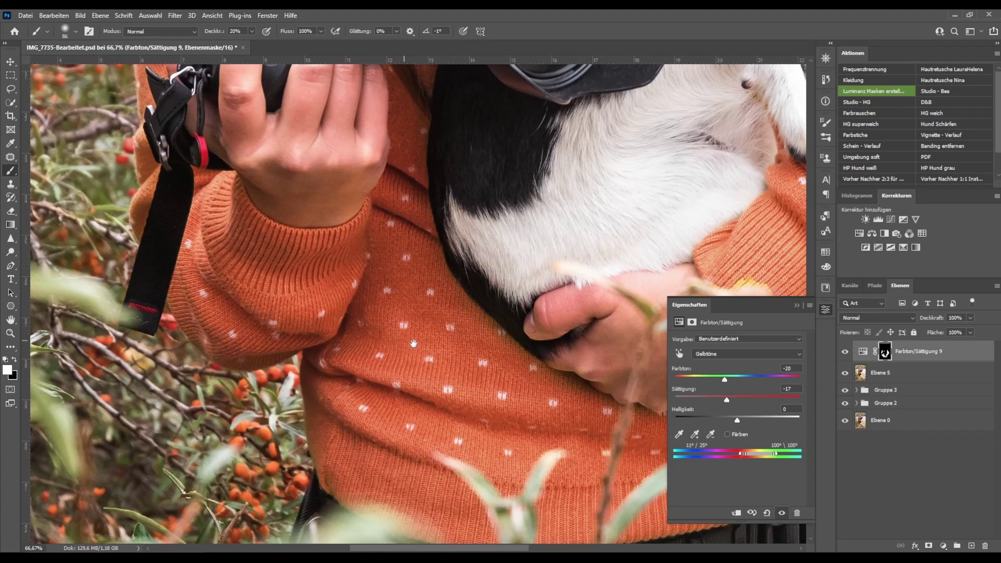
drag(411, 339, 335, 190)
mouse_move(233, 288)
mouse_down()
mouse_move(242, 286)
mouse_move(238, 240)
mouse_move(250, 340)
mouse_move(315, 331)
mouse_move(385, 391)
mouse_move(439, 401)
mouse_move(335, 396)
mouse_up()
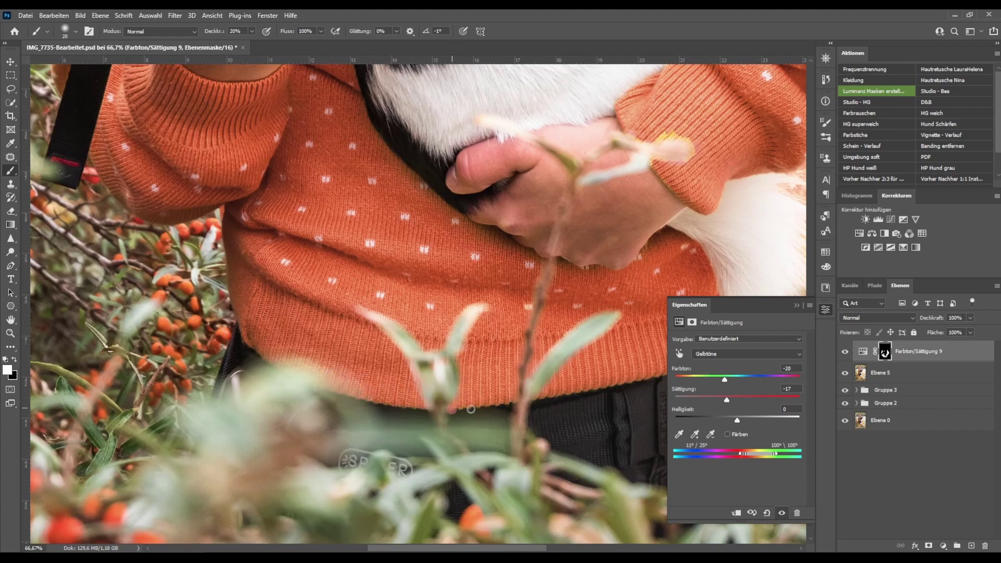
drag(466, 387, 367, 377)
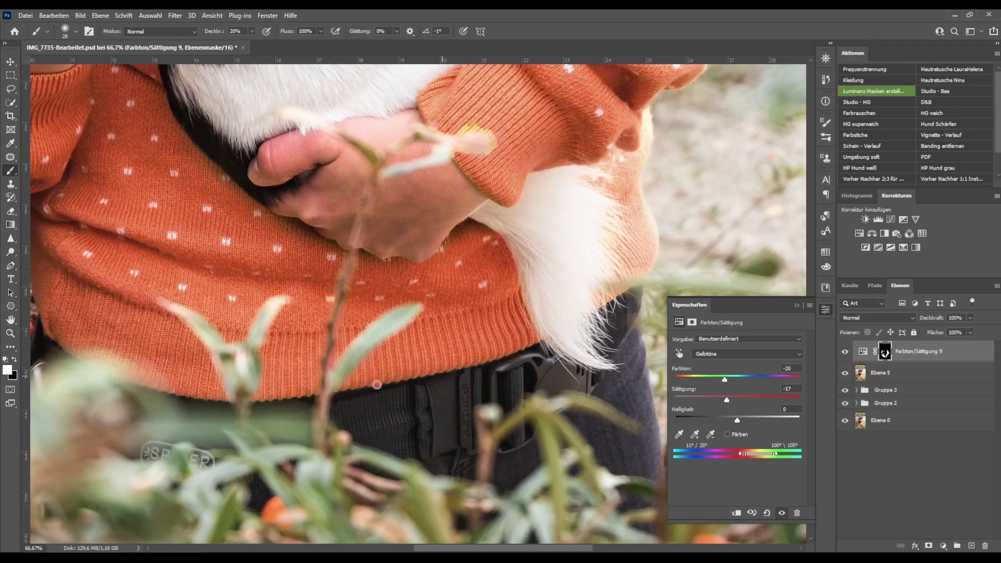
Step: Enlarge the mask brush from 54 px to 110 px while panning over the dog's paw and sleeve
drag(568, 279, 466, 364)
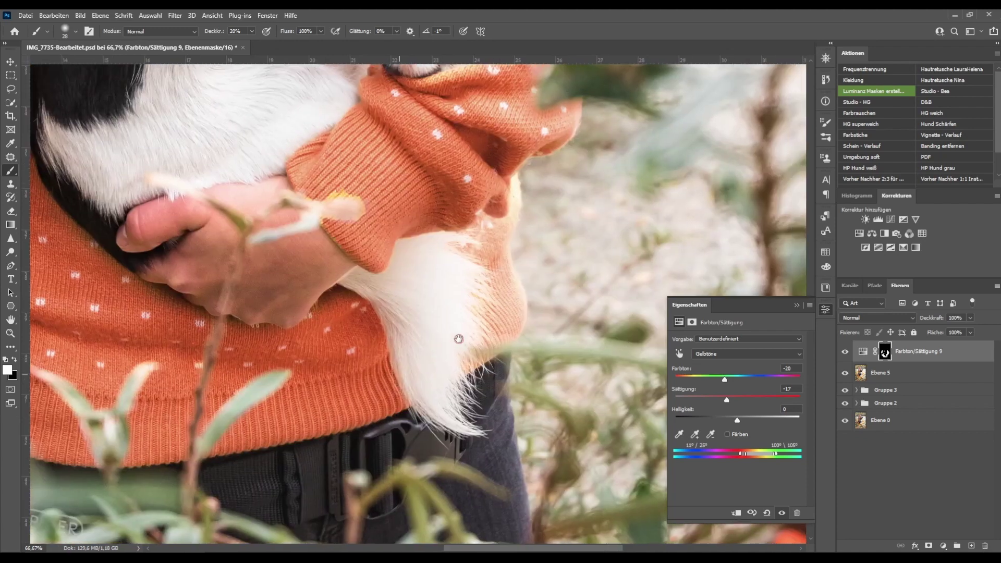
alt+right_click(479, 301)
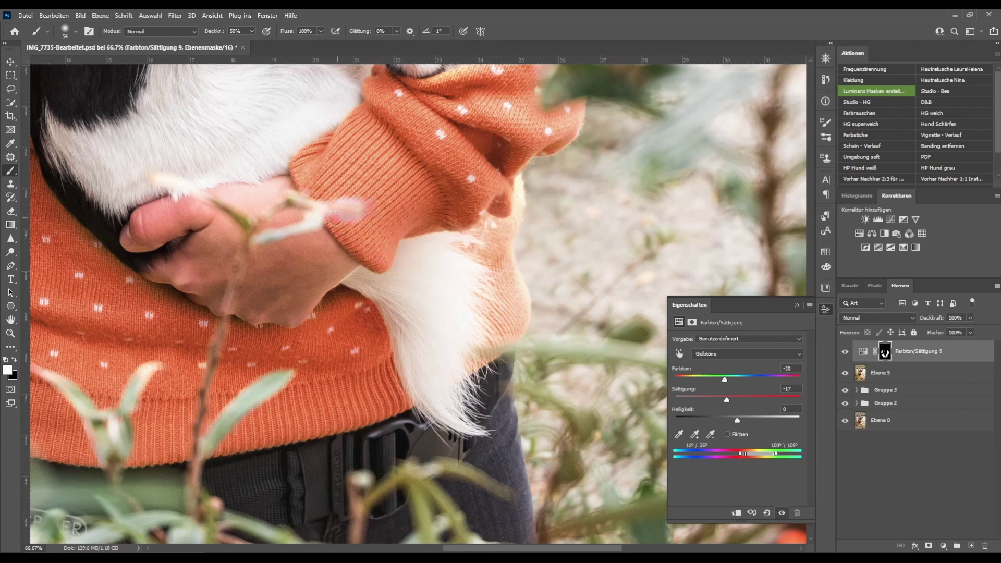
drag(420, 142, 338, 203)
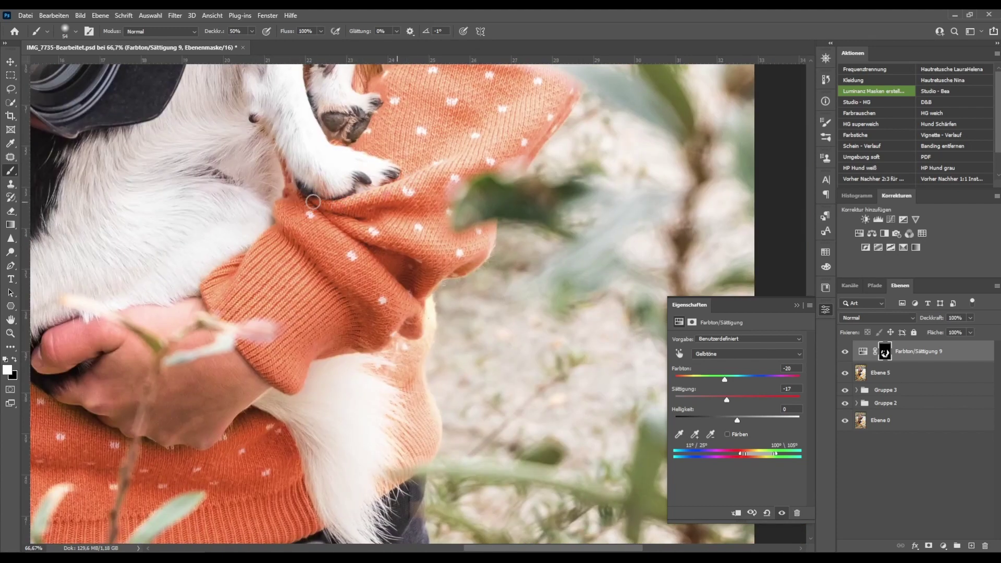
drag(420, 133, 367, 321)
drag(320, 243, 336, 243)
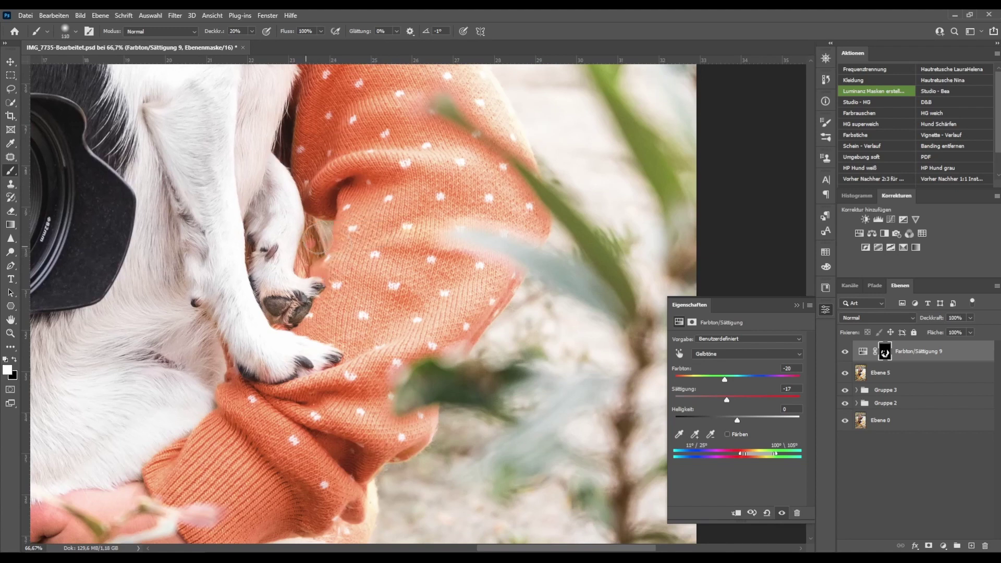
drag(376, 84, 381, 222)
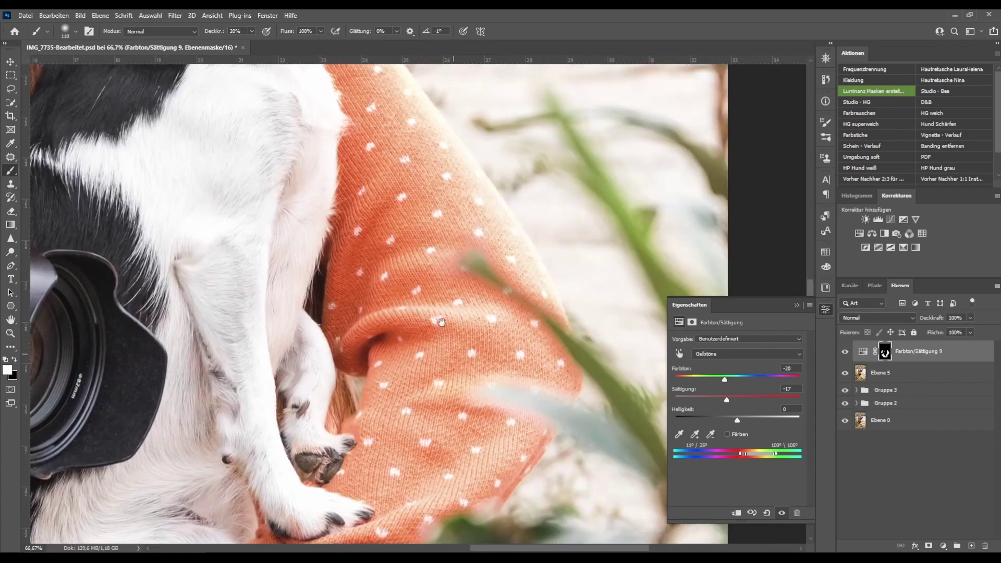
drag(387, 126, 412, 157)
scroll(412, 157, down, 1)
scroll(412, 157, down, 1)
scroll(412, 157, down, 1)
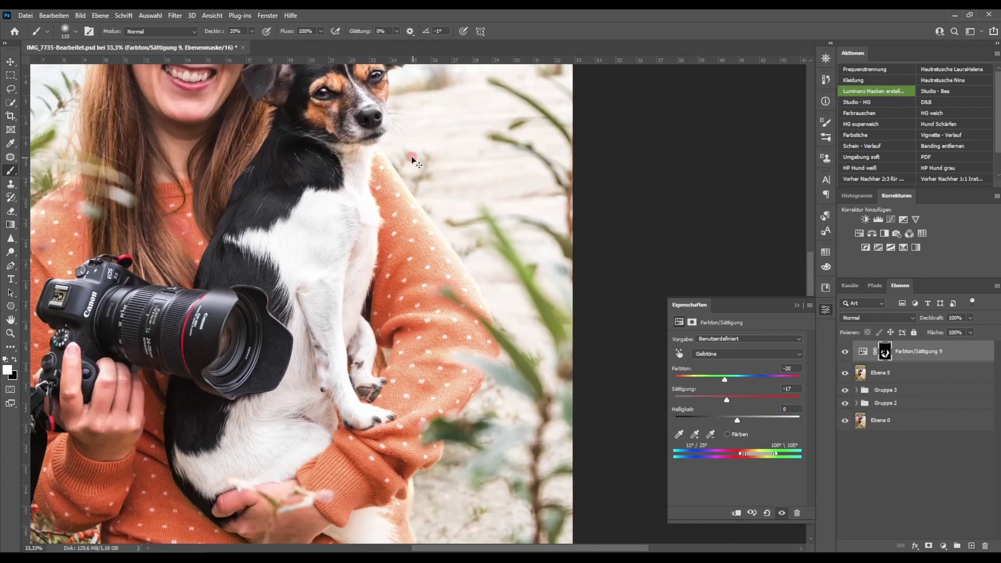
scroll(412, 156, down, 1)
scroll(411, 156, down, 1)
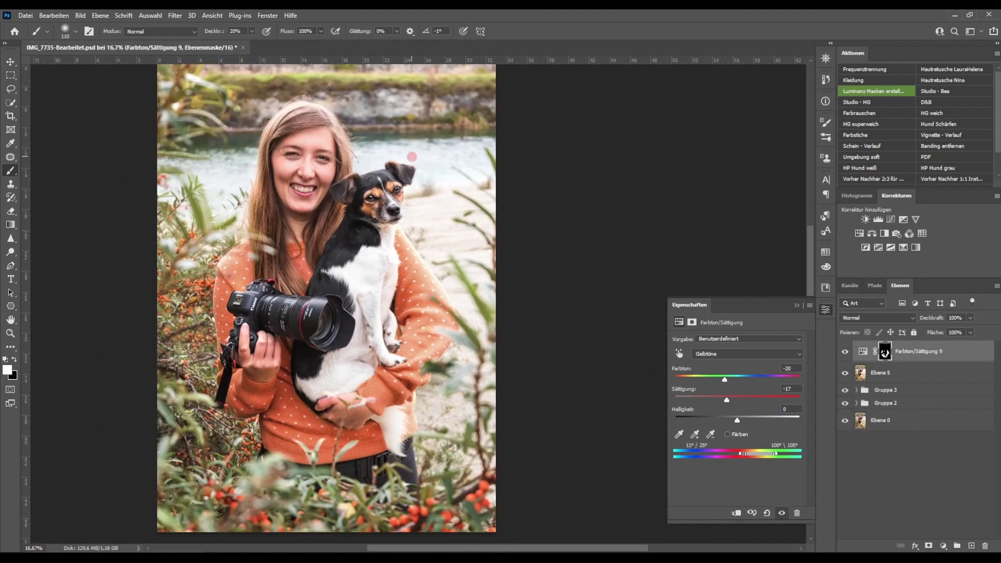
mouse_move(344, 327)
mouse_down()
mouse_move(465, 314)
mouse_move(424, 316)
mouse_up()
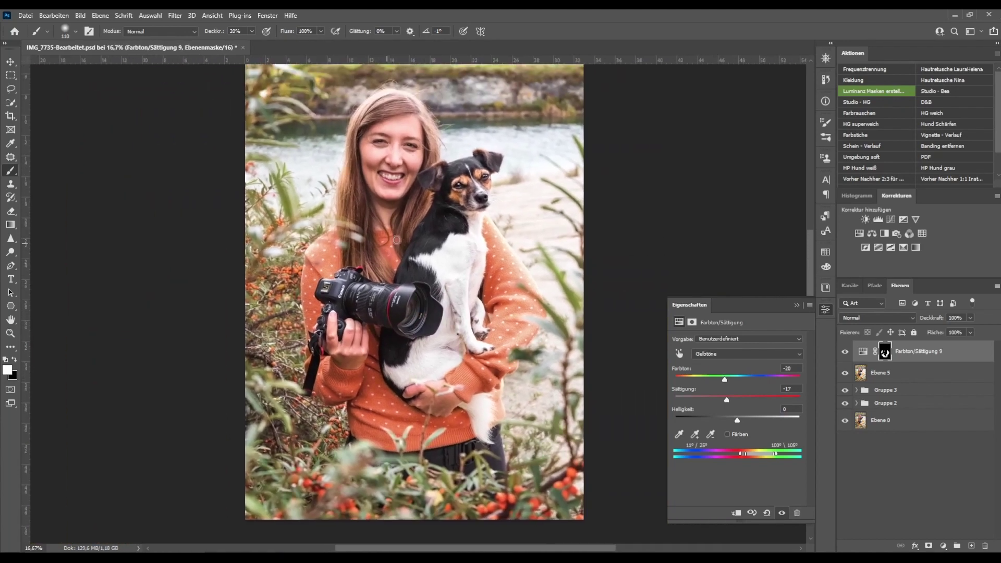
click(861, 360)
click(845, 352)
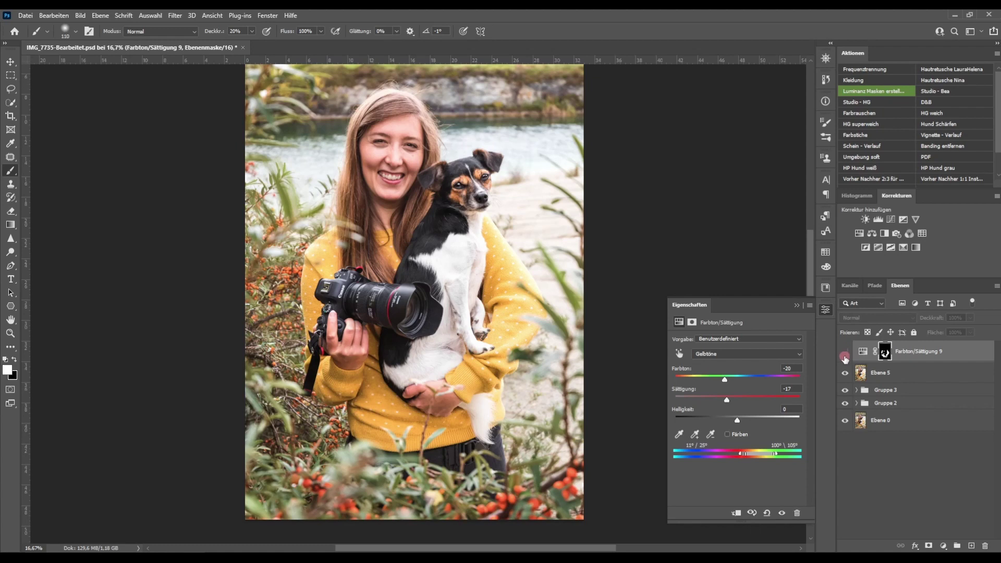
click(845, 352)
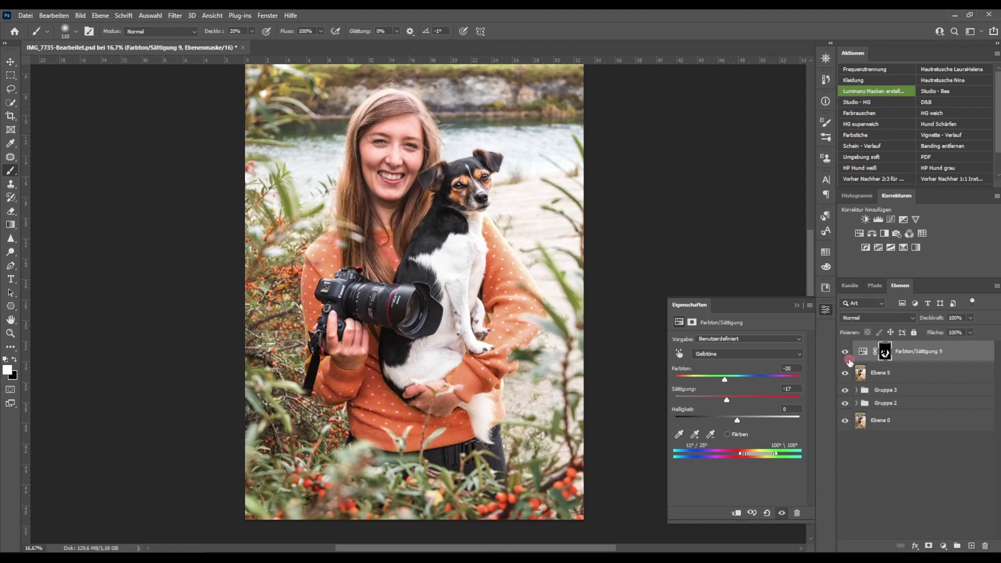